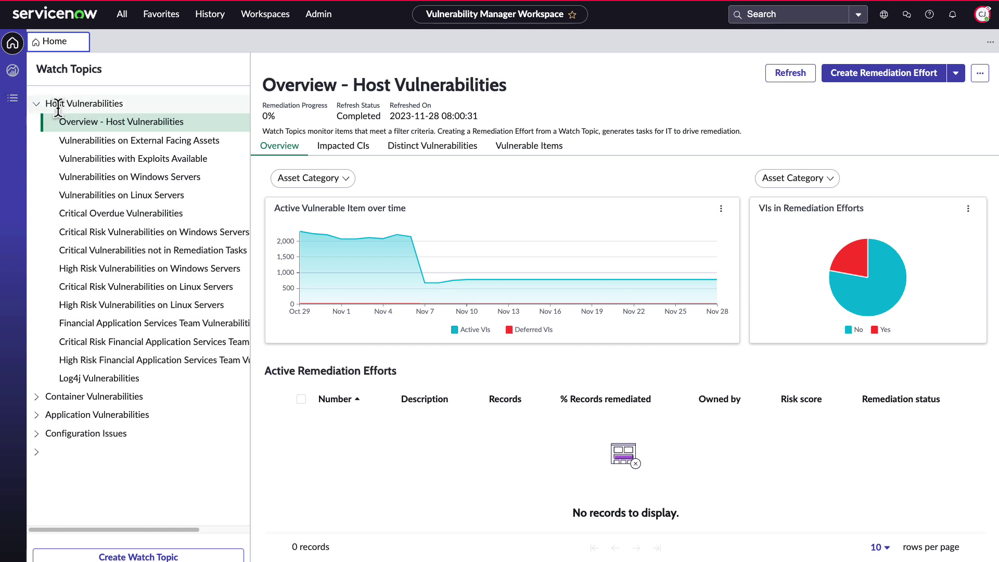
Step: Expand the Container Vulnerabilities, Application Vulnerabilities and Configuration Issues watch topic groups
{"action": "left_click", "coordinate": [35, 396]}
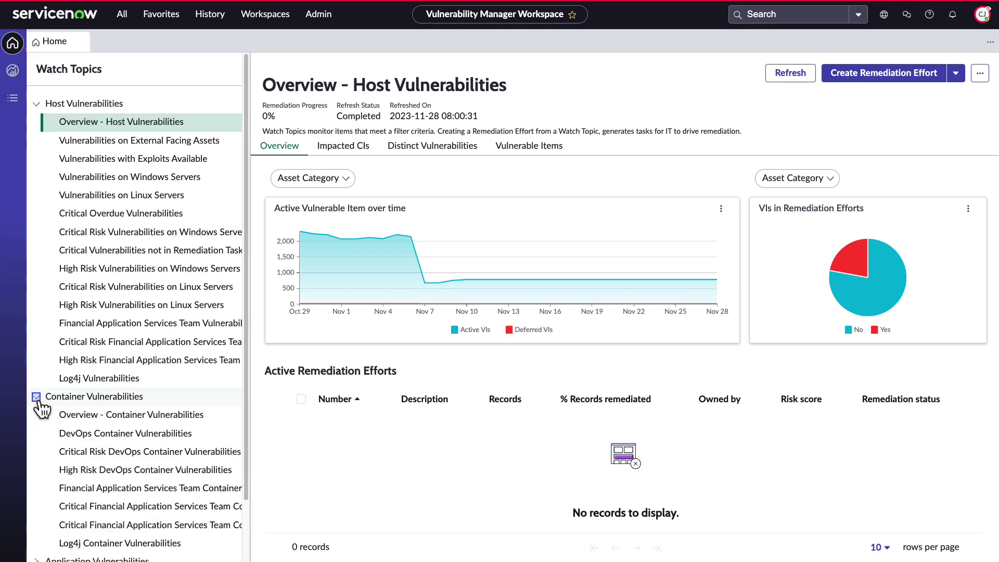
{"action": "scroll", "coordinate": [57, 416], "scroll_direction": "down", "scroll_amount": 2}
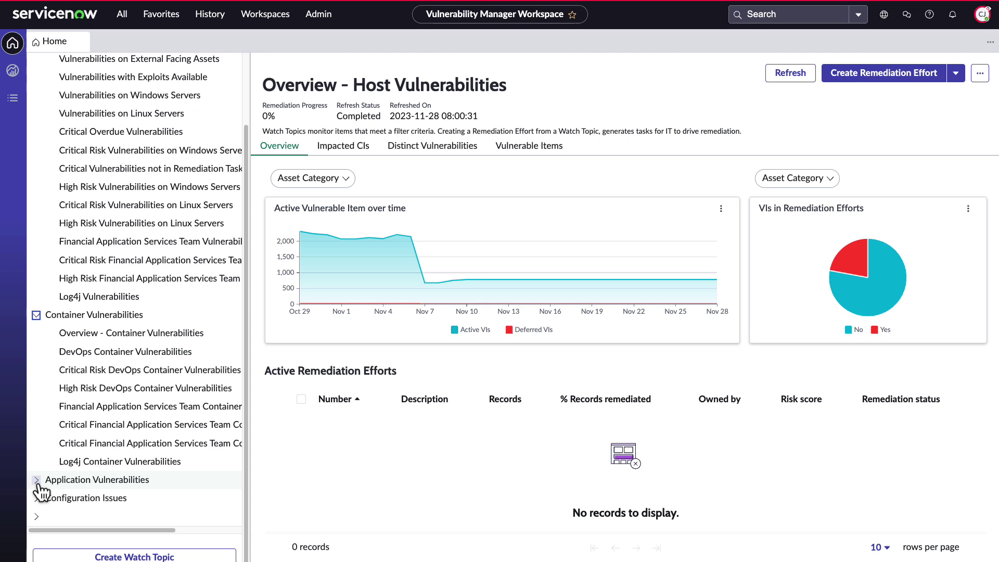
{"action": "left_click", "coordinate": [35, 479]}
{"action": "scroll", "coordinate": [94, 471], "scroll_direction": "down", "scroll_amount": 2}
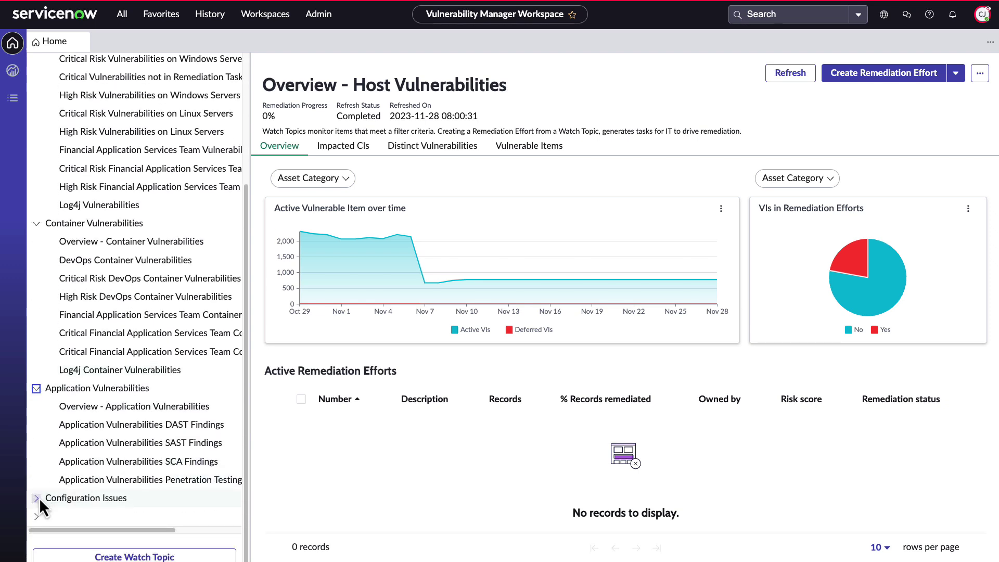
{"action": "left_click", "coordinate": [36, 498]}
{"action": "scroll", "coordinate": [77, 479], "scroll_direction": "down", "scroll_amount": 2}
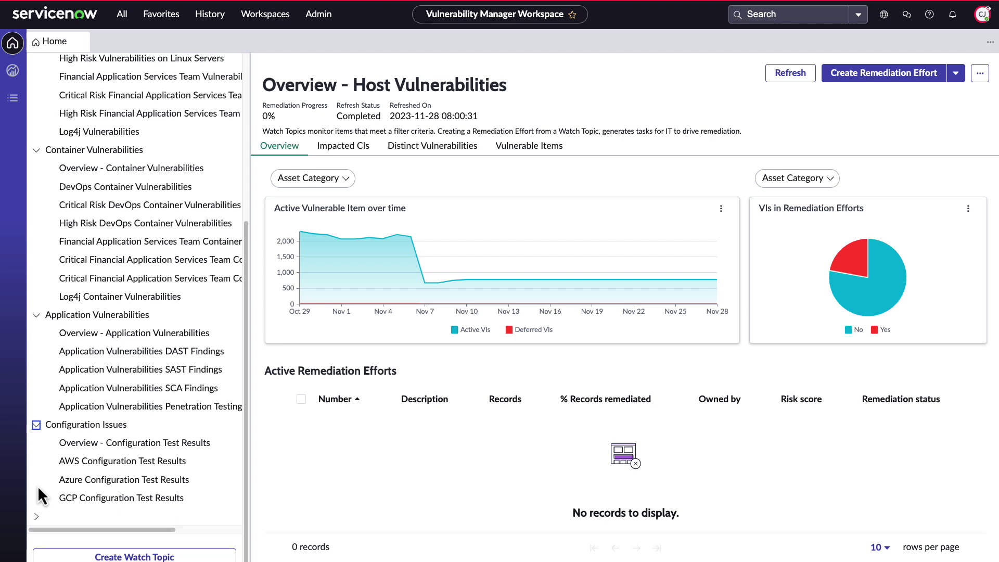
Step: Open Overview - Application Vulnerabilities and list its 859 vulnerable items
{"action": "left_click", "coordinate": [124, 334]}
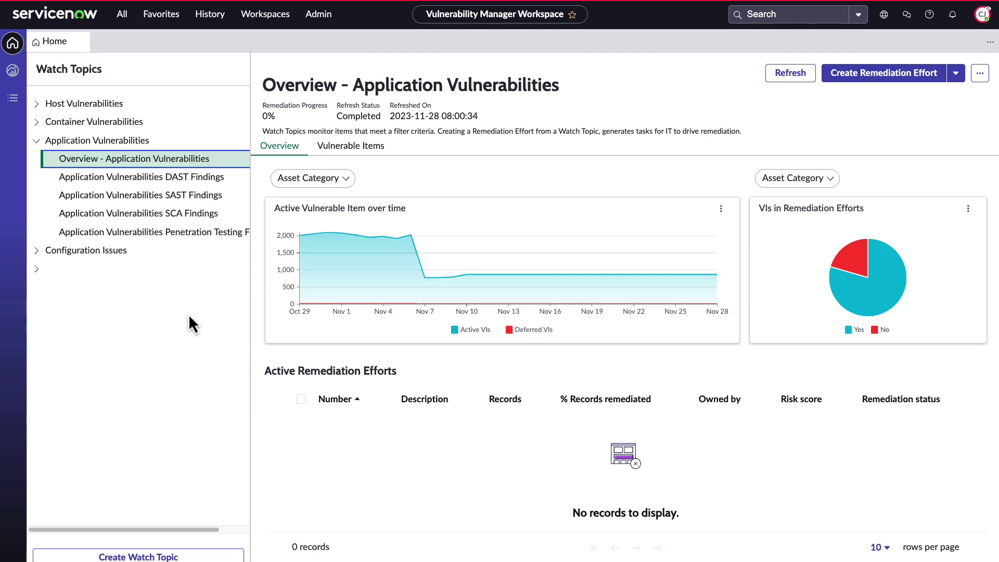
{"action": "left_click", "coordinate": [279, 155]}
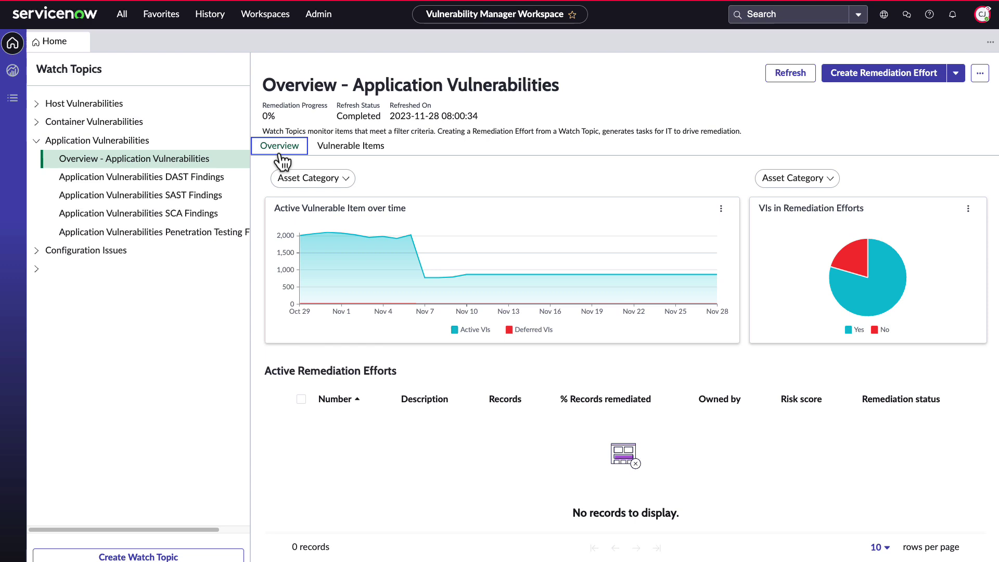
{"action": "left_click", "coordinate": [351, 146]}
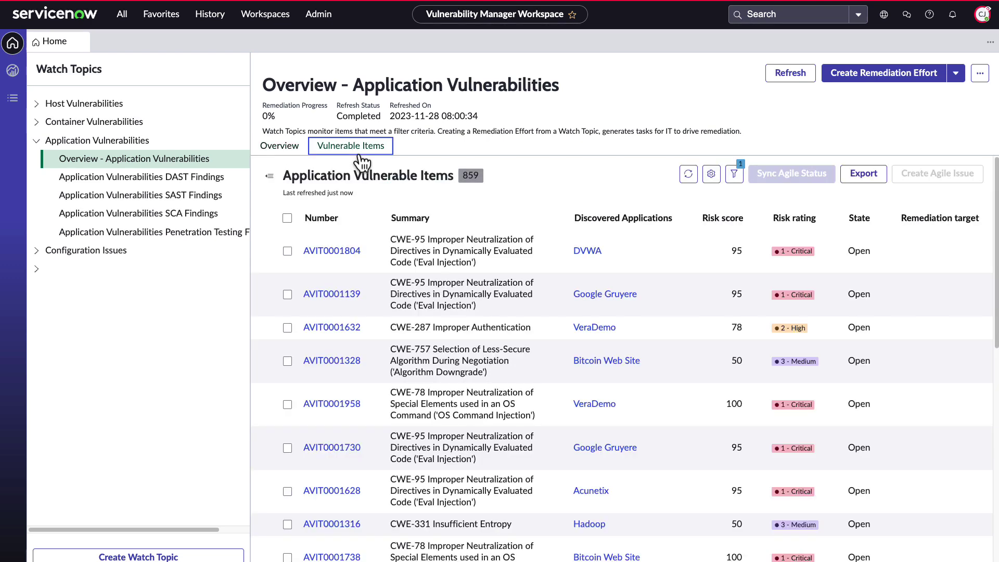
Step: Open the DAST Findings topic, review its overview, then sort its 101 items by Discovered Applications
{"action": "left_click", "coordinate": [214, 179]}
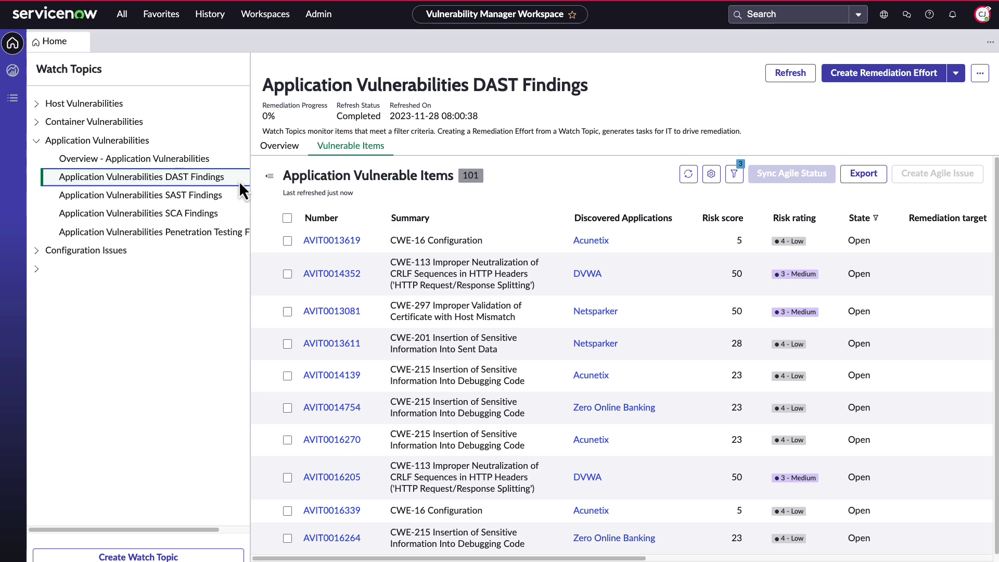
{"action": "left_click", "coordinate": [284, 154]}
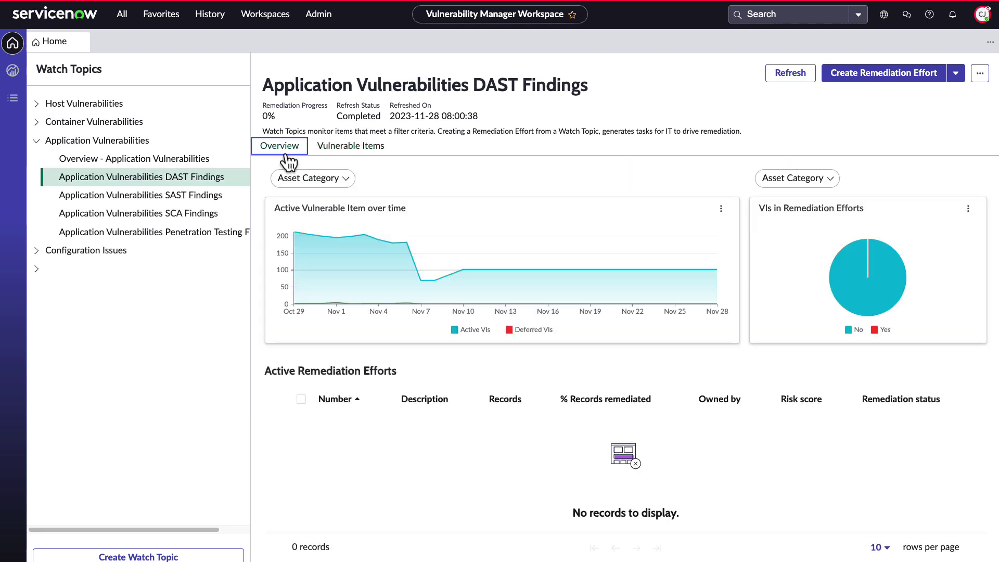
{"action": "left_click", "coordinate": [355, 155]}
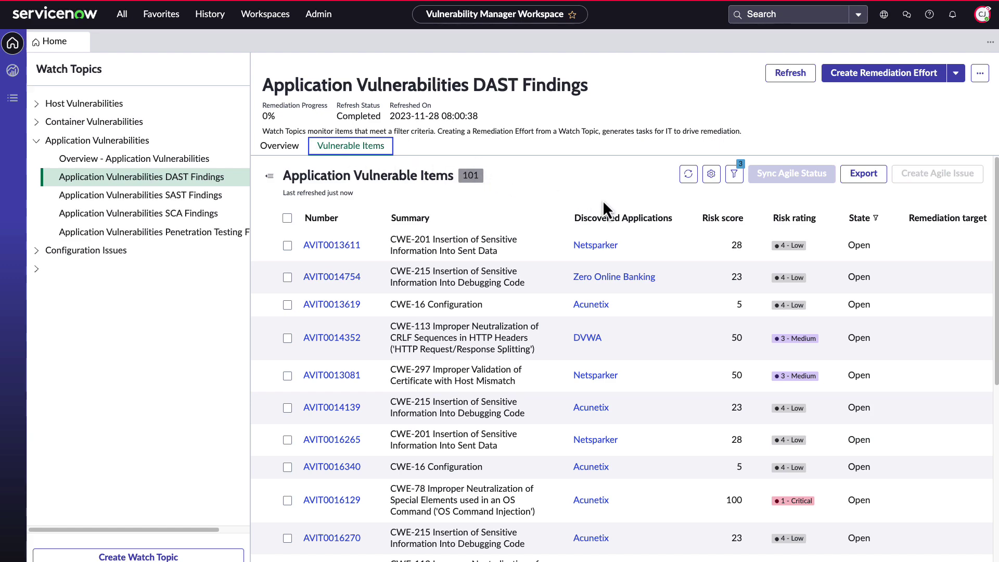
{"action": "left_click", "coordinate": [633, 220]}
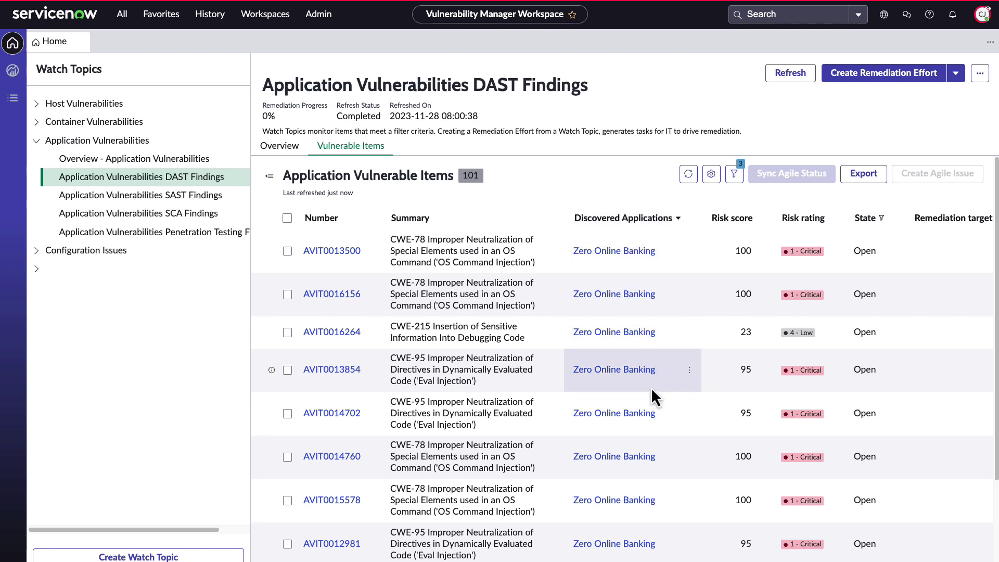
{"action": "scroll", "coordinate": [703, 510], "scroll_direction": "down", "scroll_amount": 2}
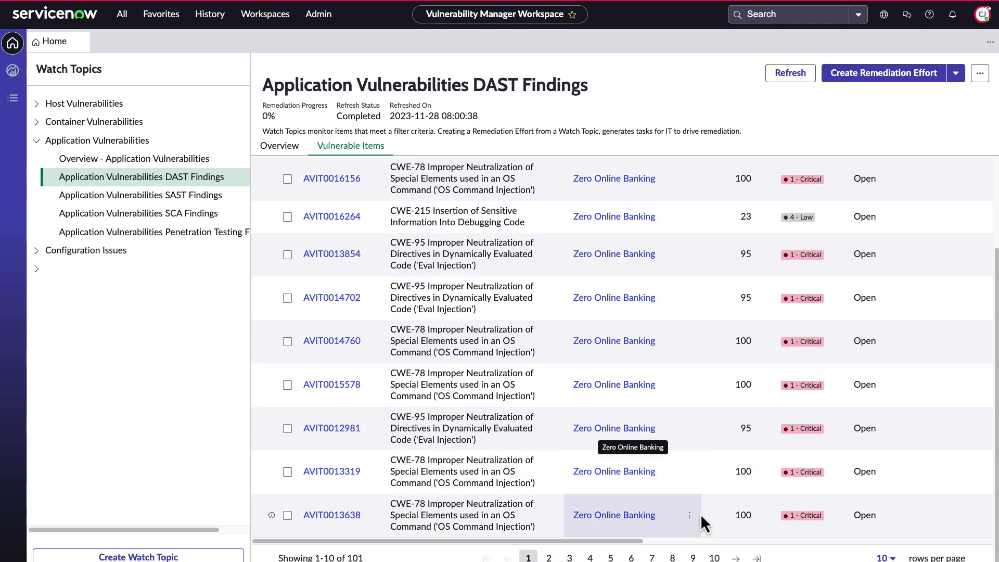
Step: Open vulnerable item AVIT0001728 and follow its Discovered Applications link to Zero Online Banking
{"action": "left_click", "coordinate": [220, 157]}
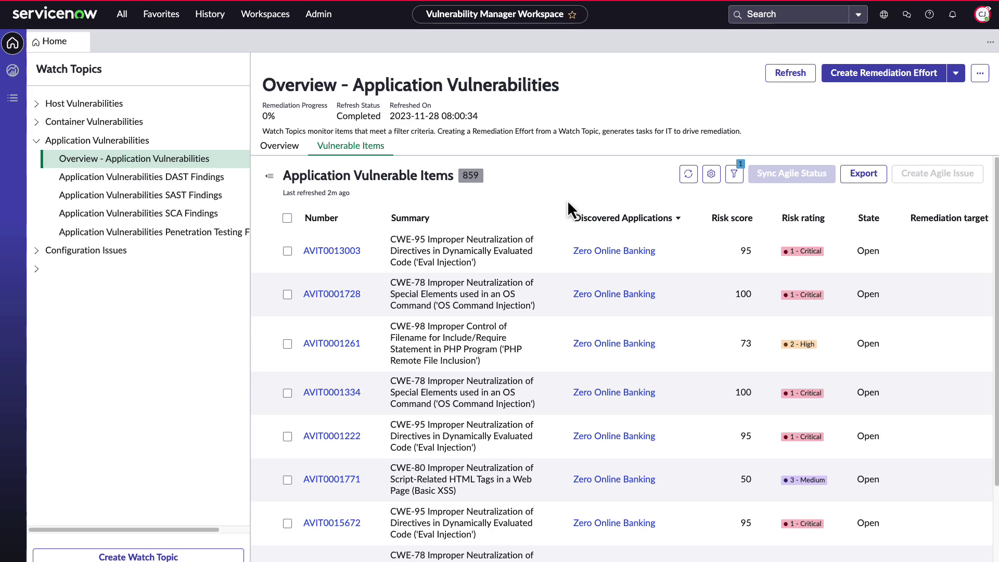
{"action": "left_click", "coordinate": [332, 302]}
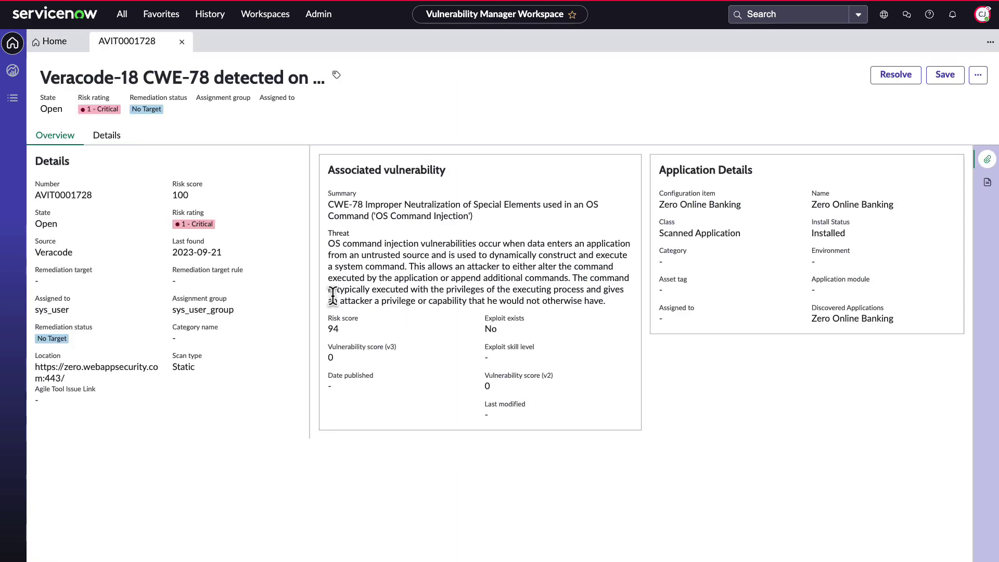
{"action": "left_click", "coordinate": [106, 136]}
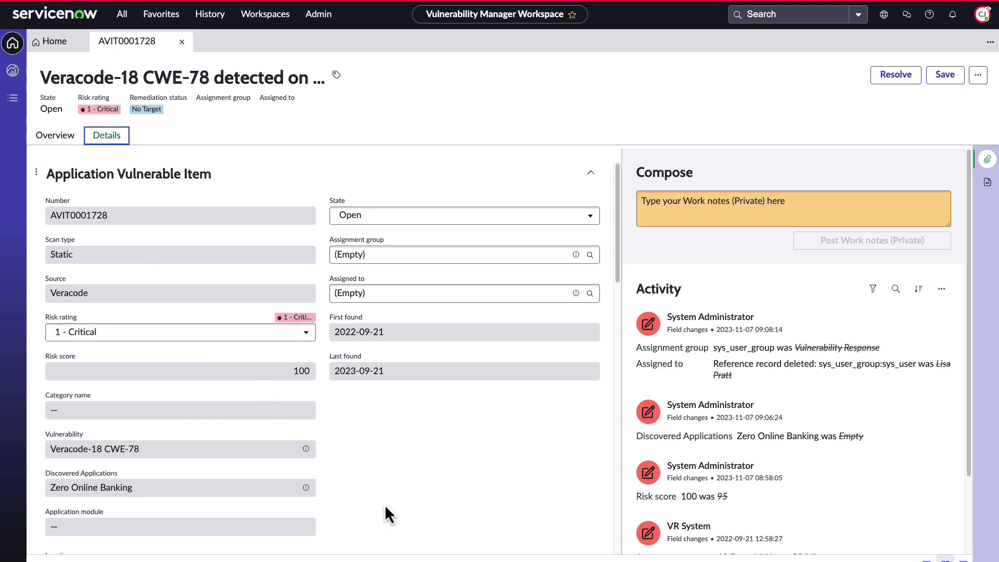
{"action": "scroll", "coordinate": [385, 504], "scroll_direction": "down", "scroll_amount": 2}
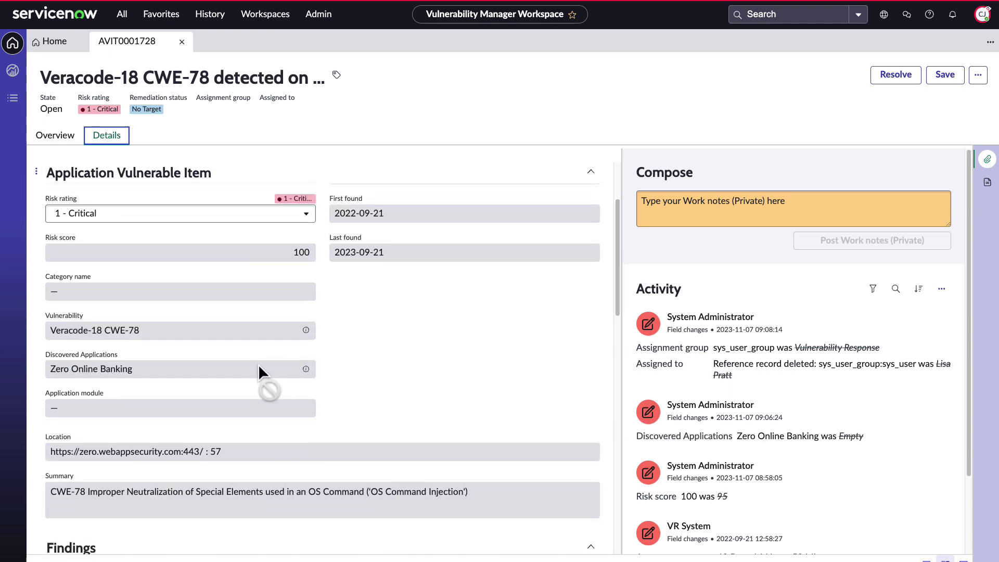
{"action": "left_click", "coordinate": [306, 369]}
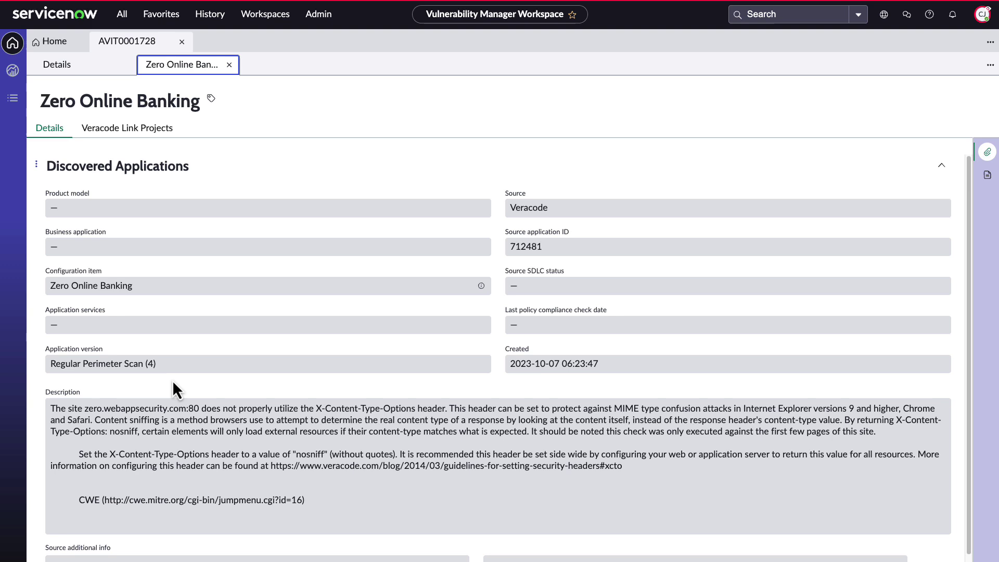
Step: Open Zero Online Banking from Discovered Applications and view its configuration item in Dependency Views
{"action": "left_click", "coordinate": [127, 15]}
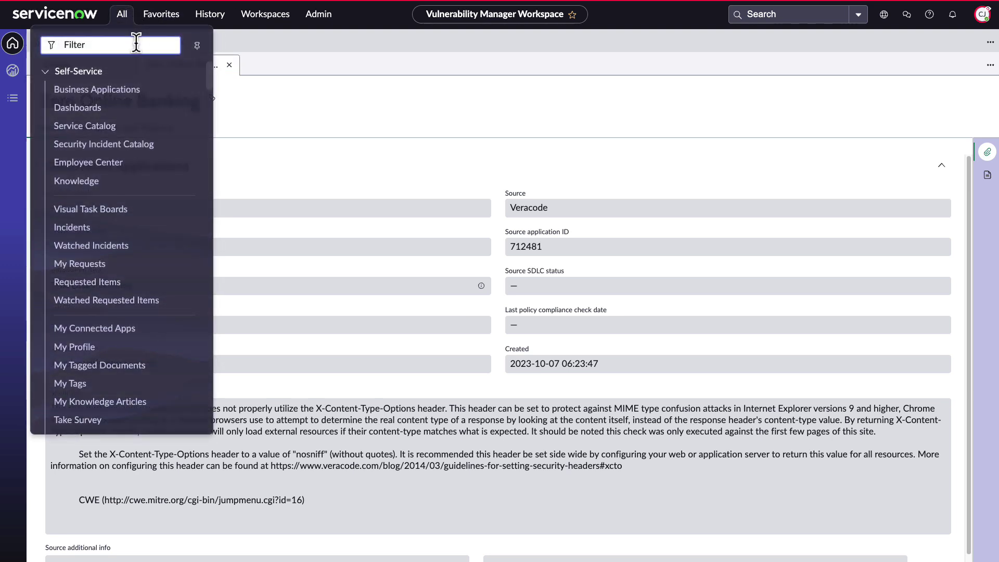
{"action": "type", "text": "Discovered Applications"}
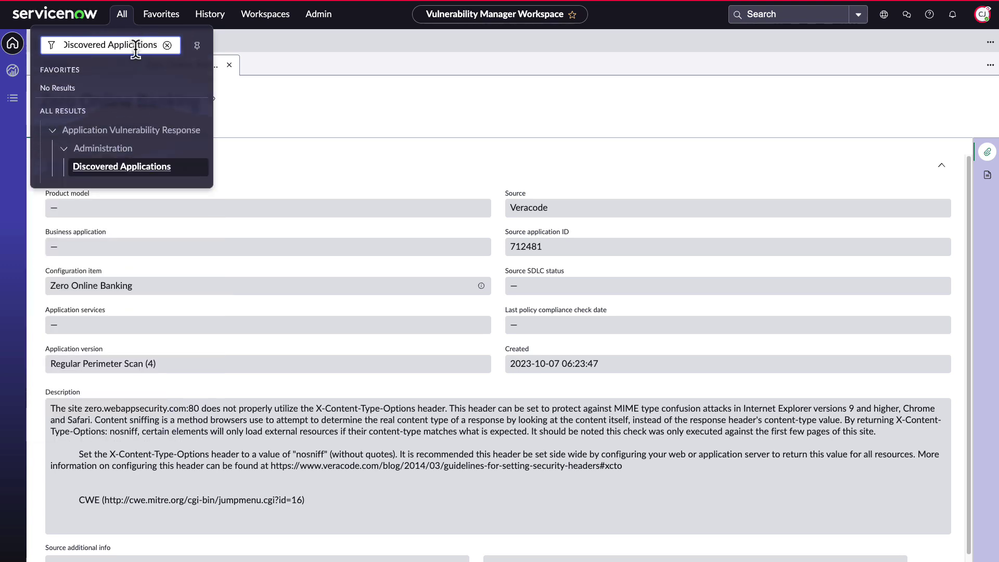
{"action": "left_click", "coordinate": [151, 167]}
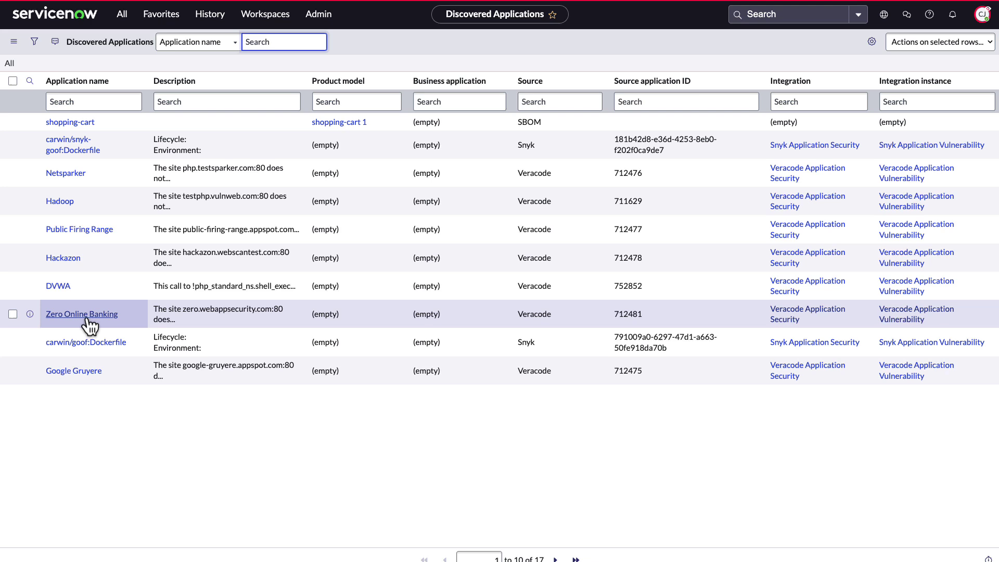
{"action": "left_click", "coordinate": [87, 317]}
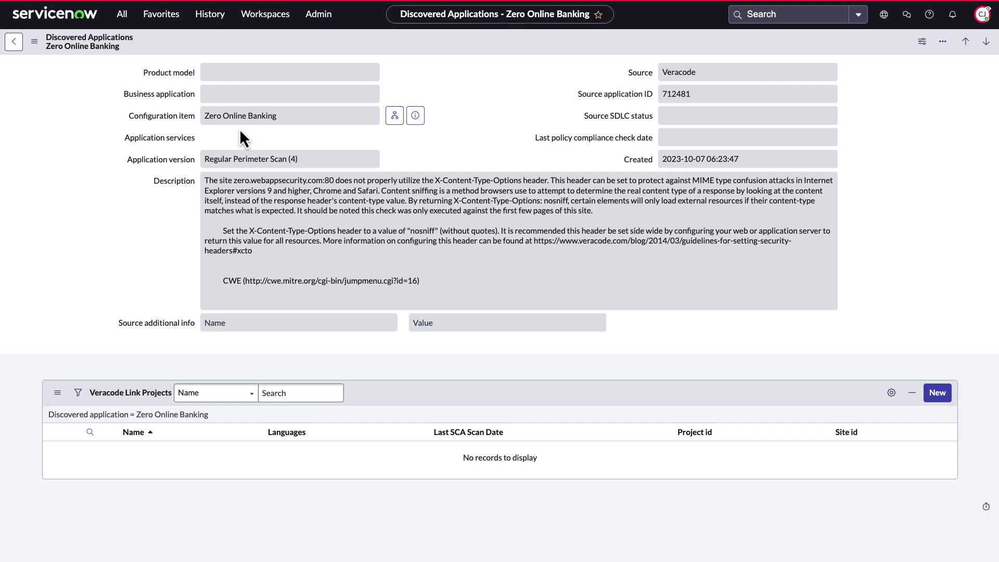
{"action": "left_click", "coordinate": [395, 118]}
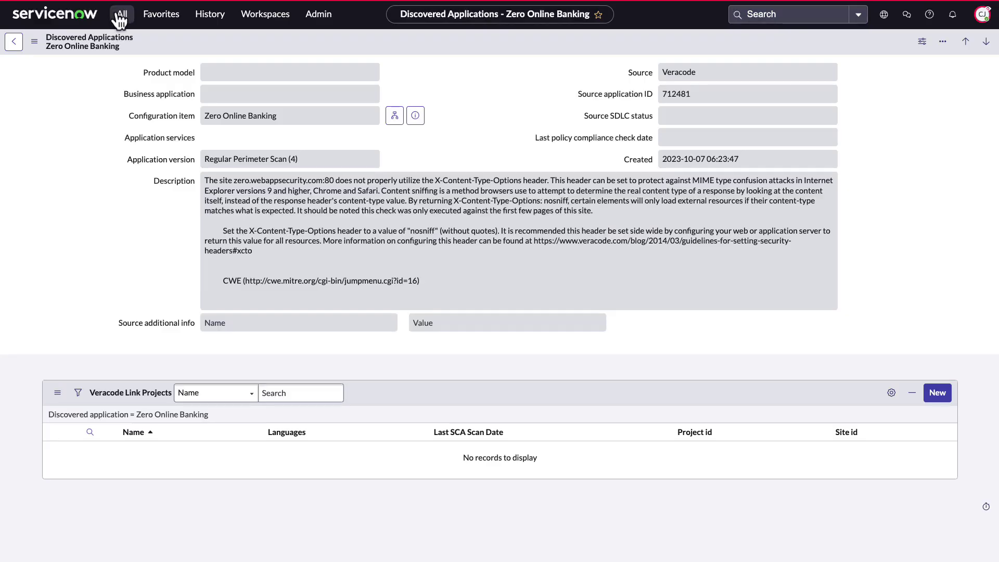
Step: Open the Application assignment rule from Vulnerability Assignment Rules, keeping Assign using as User group field
{"action": "left_click", "coordinate": [122, 14]}
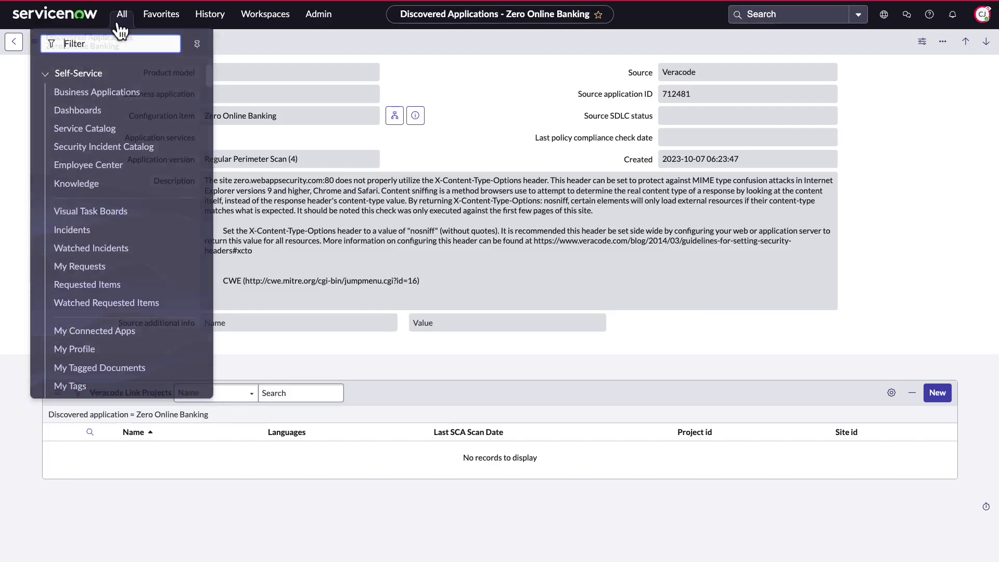
{"action": "type", "text": "Assignment Rules"}
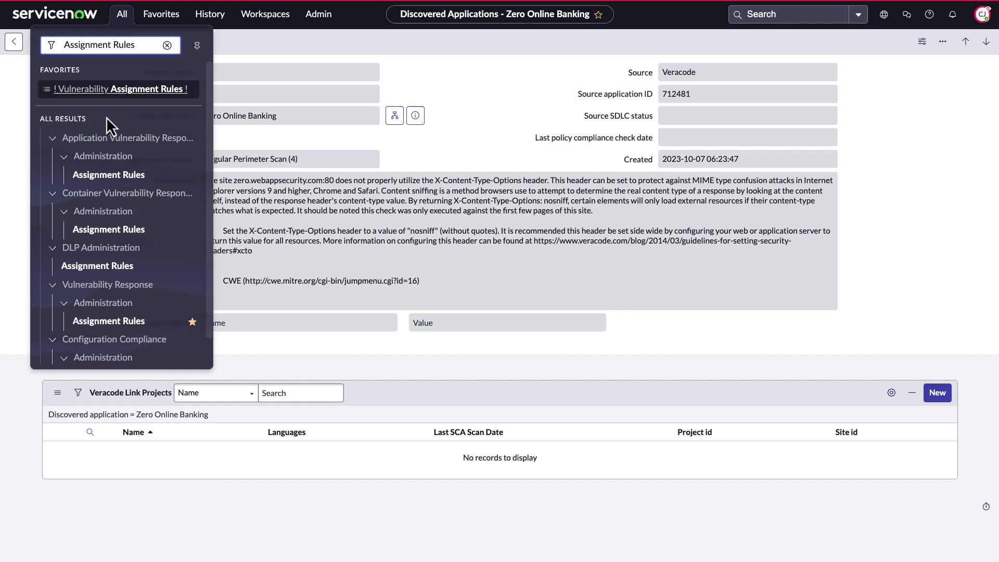
{"action": "left_click", "coordinate": [109, 175]}
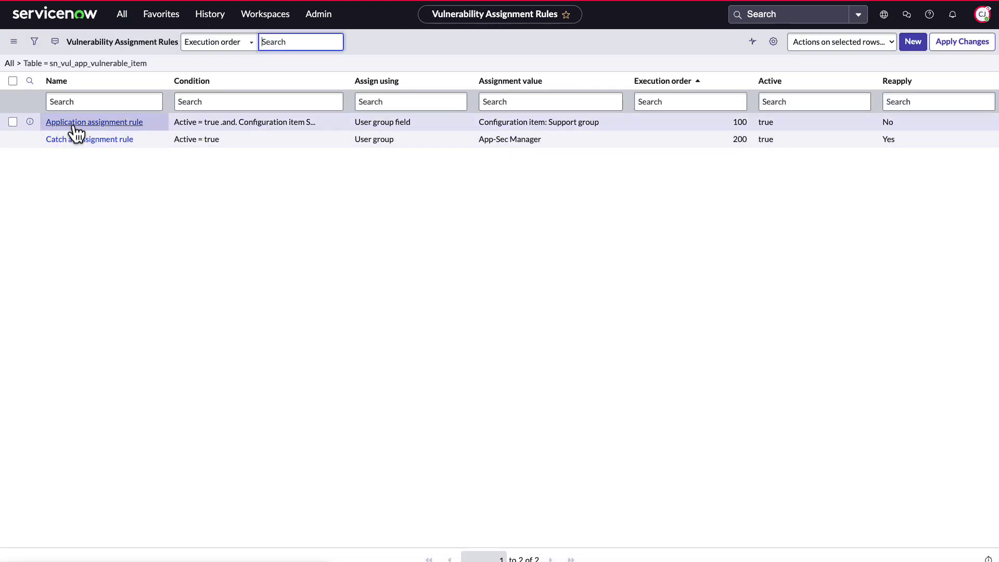
{"action": "left_click", "coordinate": [75, 123]}
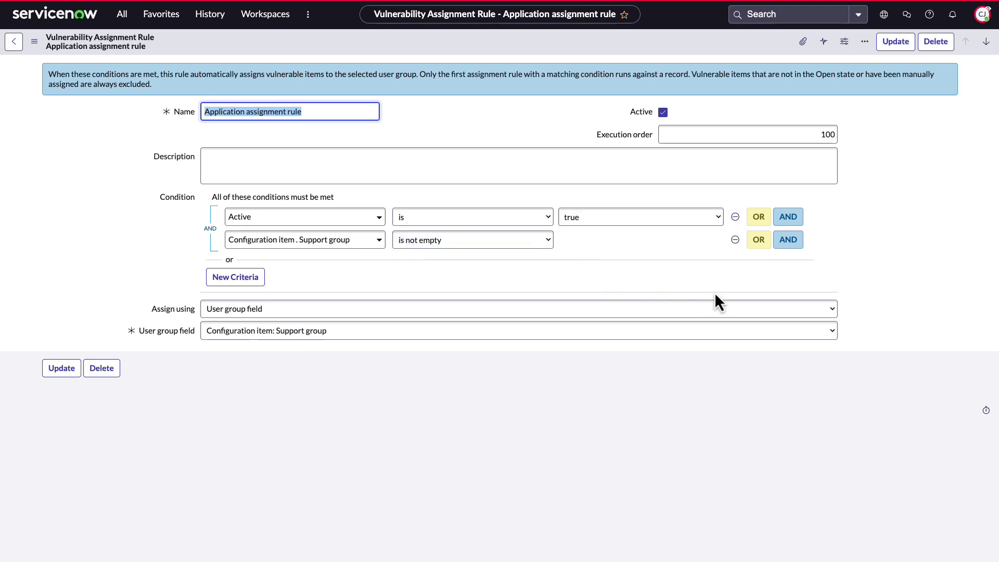
{"action": "left_click", "coordinate": [822, 309]}
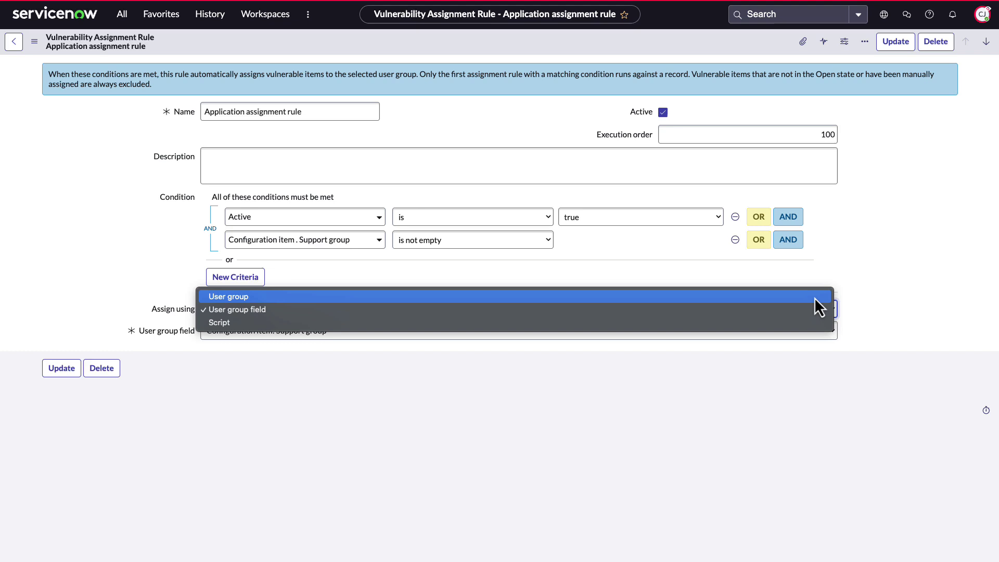
{"action": "left_click", "coordinate": [869, 318]}
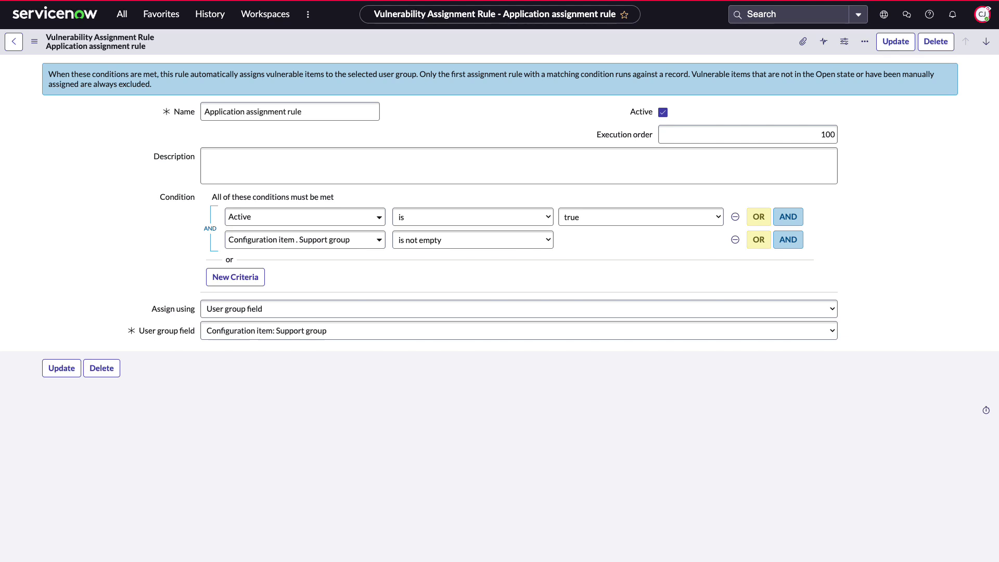
Step: Open the Critical Risk Rating rule from the Remediation Target Rules list
{"action": "left_click", "coordinate": [120, 15]}
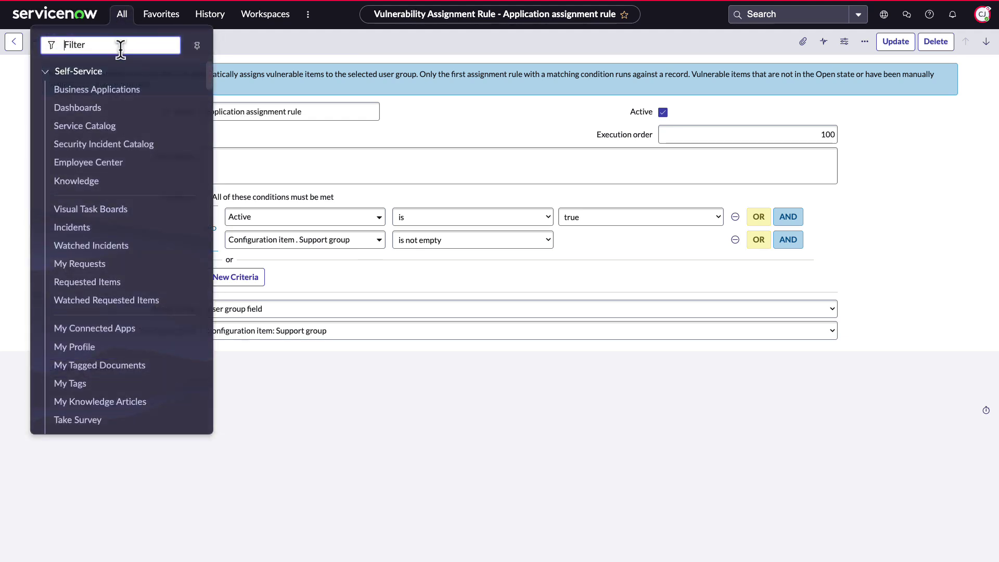
{"action": "type", "text": "Remediatio"}
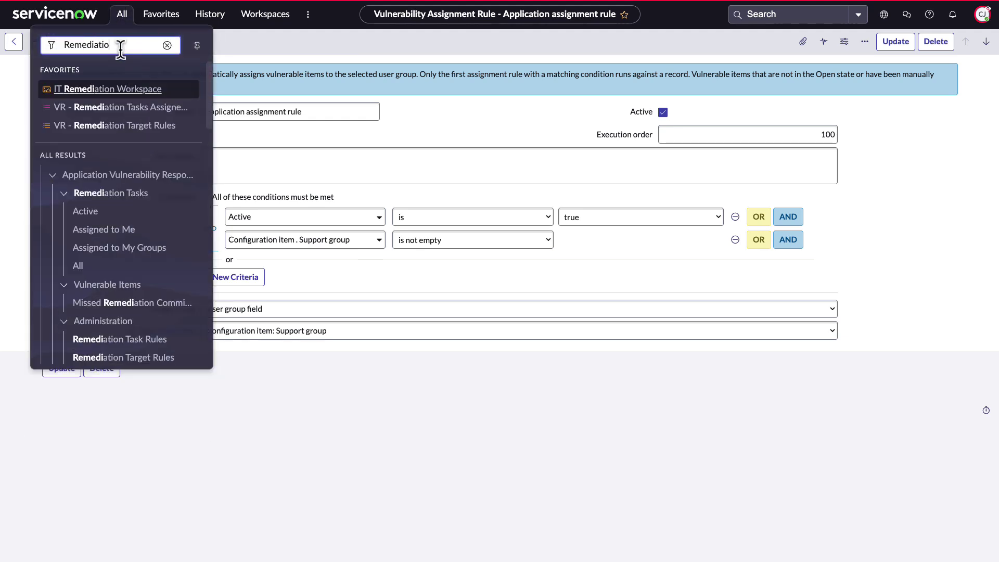
{"action": "type", "text": "n Target Rules"}
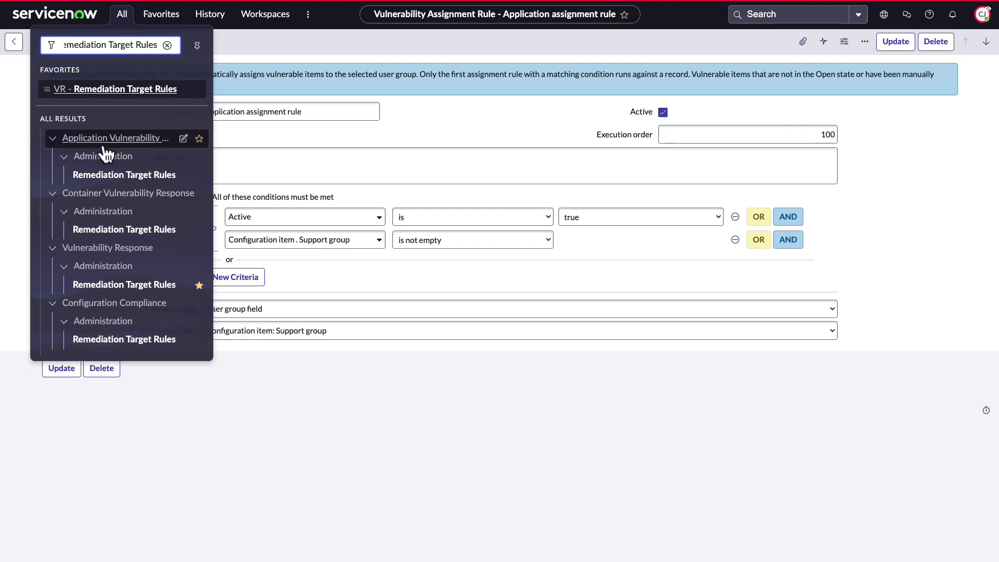
{"action": "left_click", "coordinate": [118, 175]}
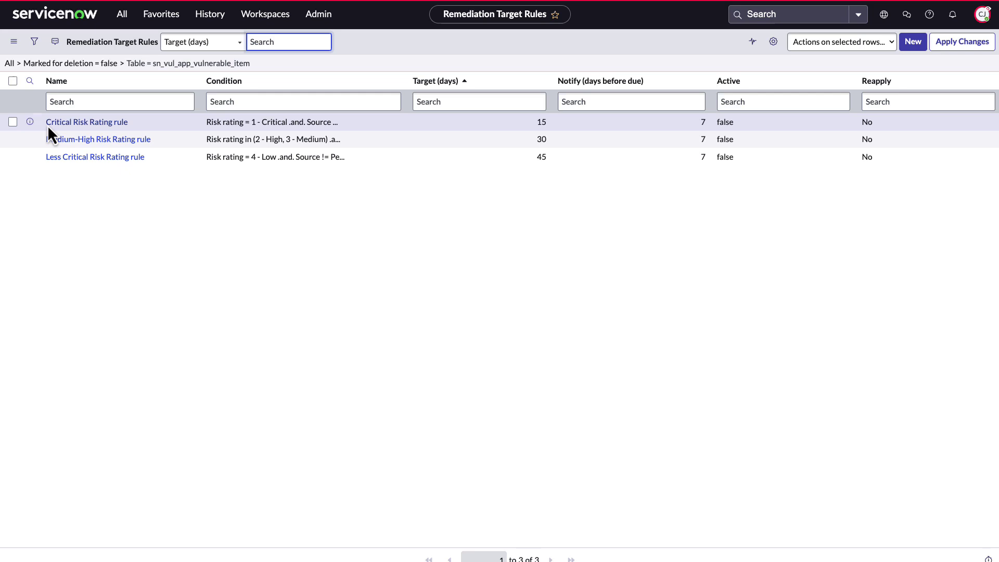
{"action": "left_click", "coordinate": [64, 125]}
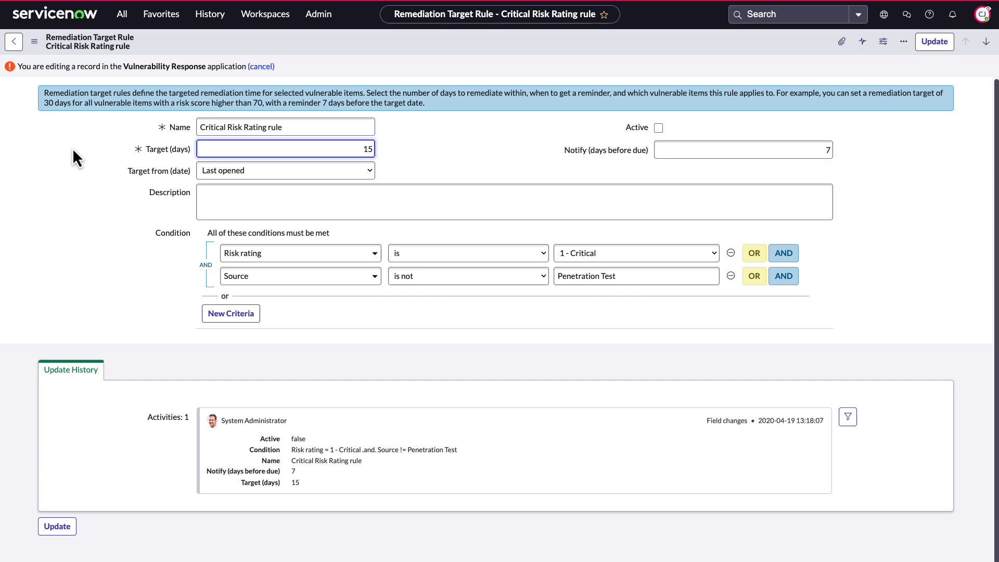
Step: Change its Target to 7 days and Notify to 3 days before due
{"action": "double_click", "coordinate": [366, 149]}
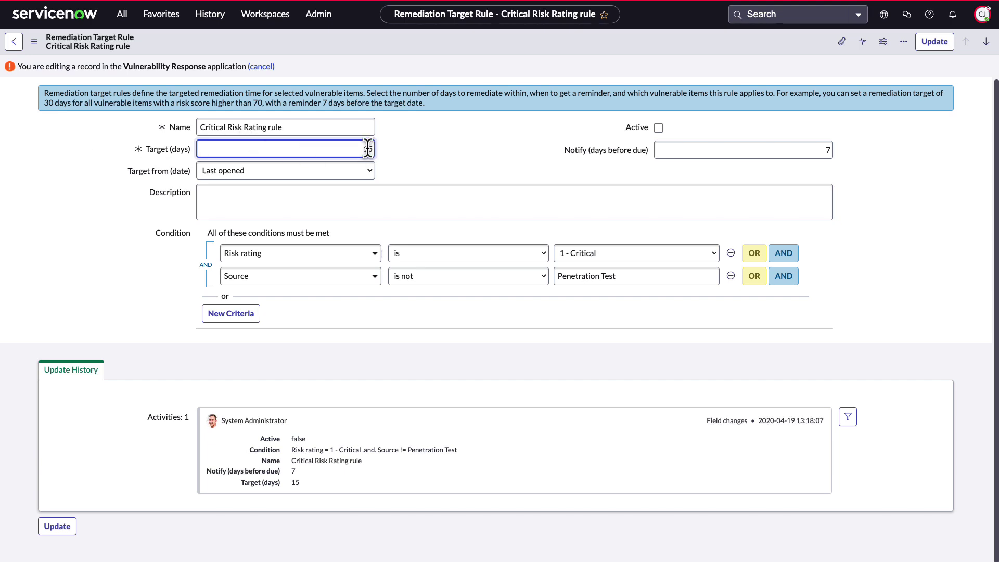
{"action": "type", "text": "7"}
{"action": "double_click", "coordinate": [814, 150]}
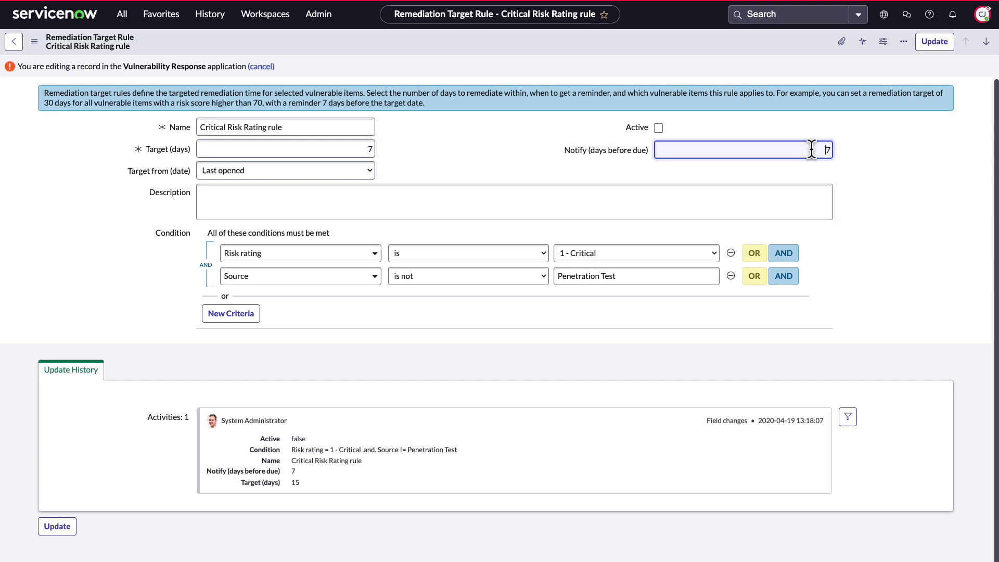
{"action": "type", "text": "3"}
{"action": "left_click", "coordinate": [864, 161]}
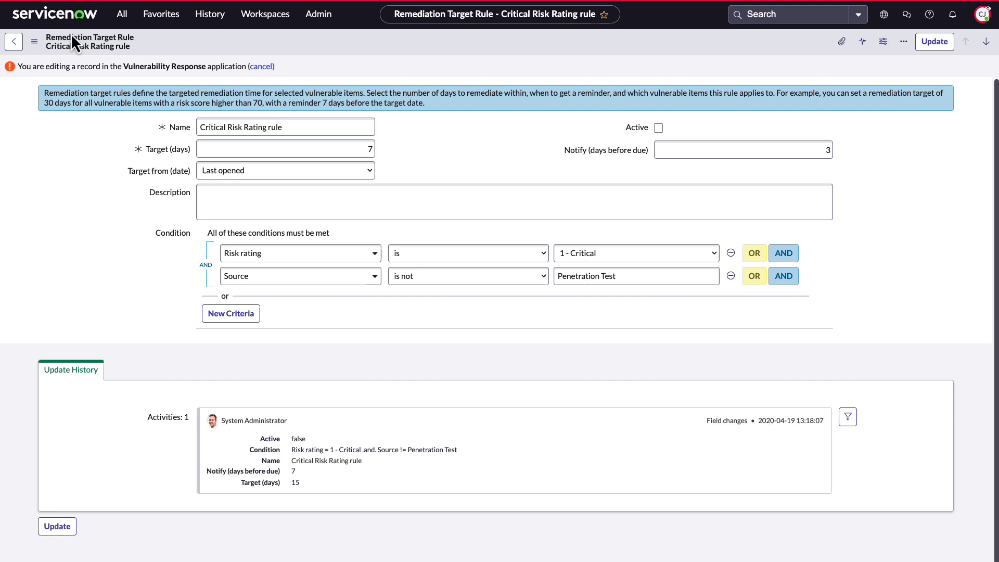
{"action": "left_click", "coordinate": [122, 14]}
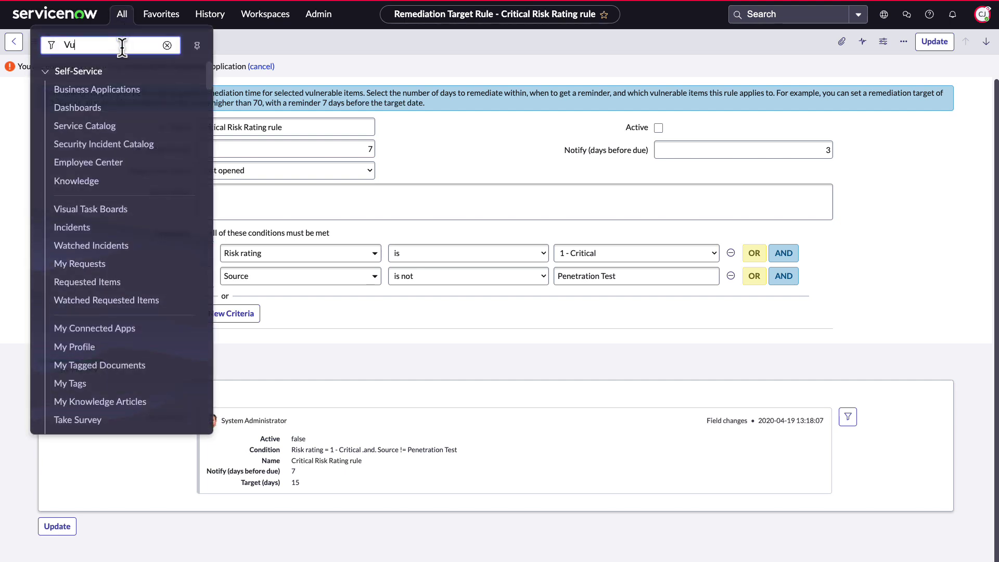
{"action": "type", "text": "lnerability Calcul"}
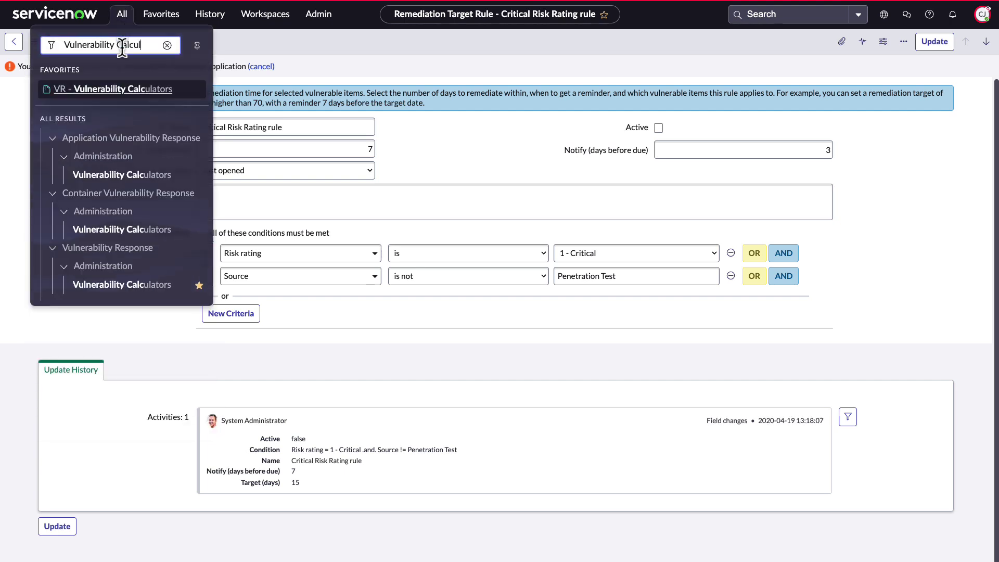
{"action": "type", "text": "ators"}
Step: Open the Default Risk Rule of the Advanced Risk Calculator
{"action": "left_click", "coordinate": [141, 174]}
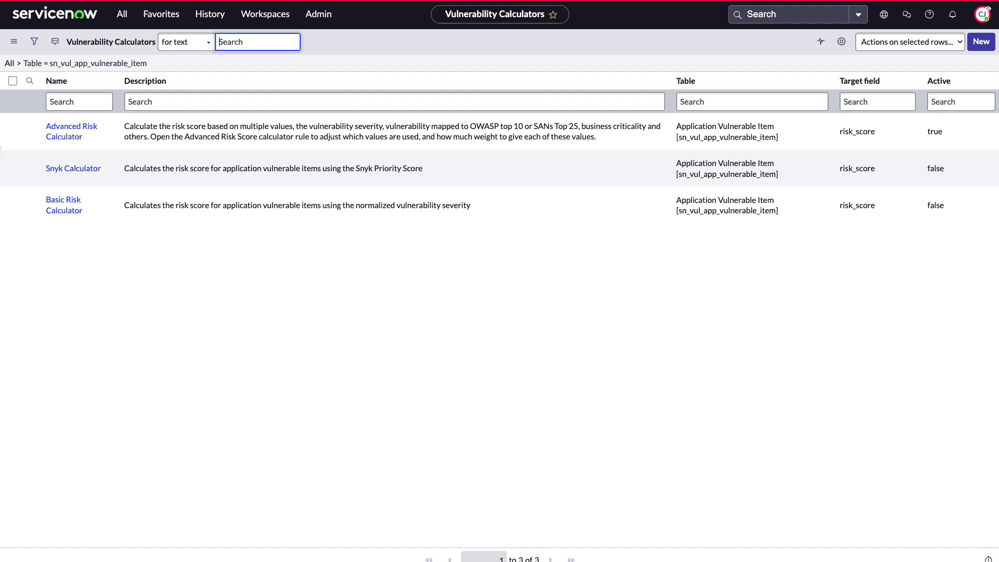
{"action": "left_click", "coordinate": [61, 140]}
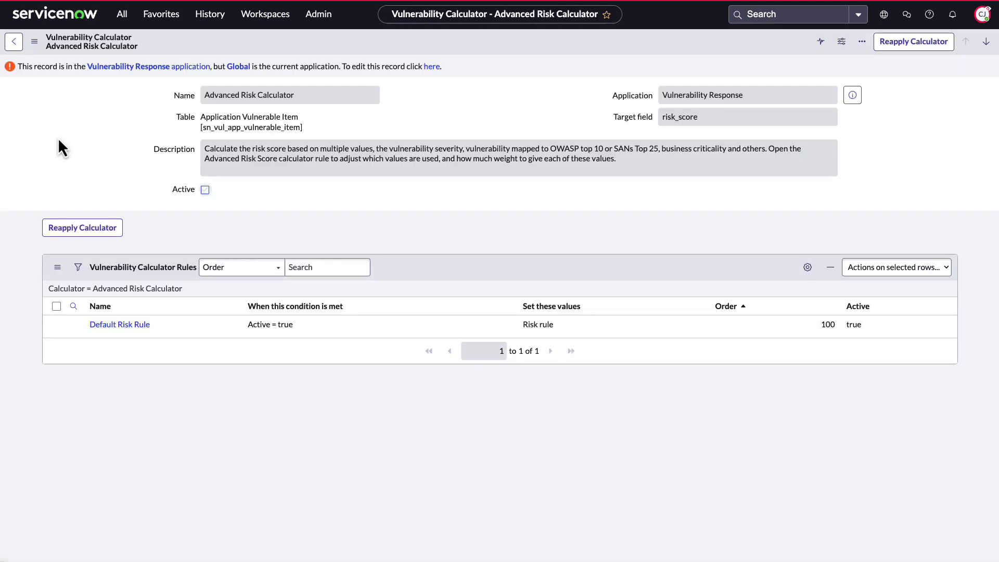
{"action": "left_click", "coordinate": [131, 325]}
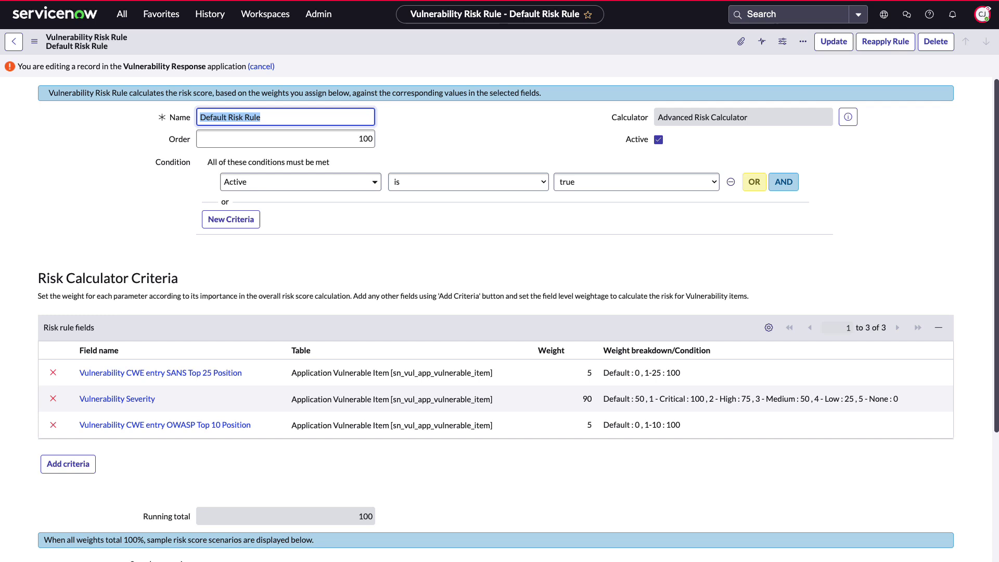
{"action": "scroll", "coordinate": [17, 286], "scroll_direction": "down", "scroll_amount": 4}
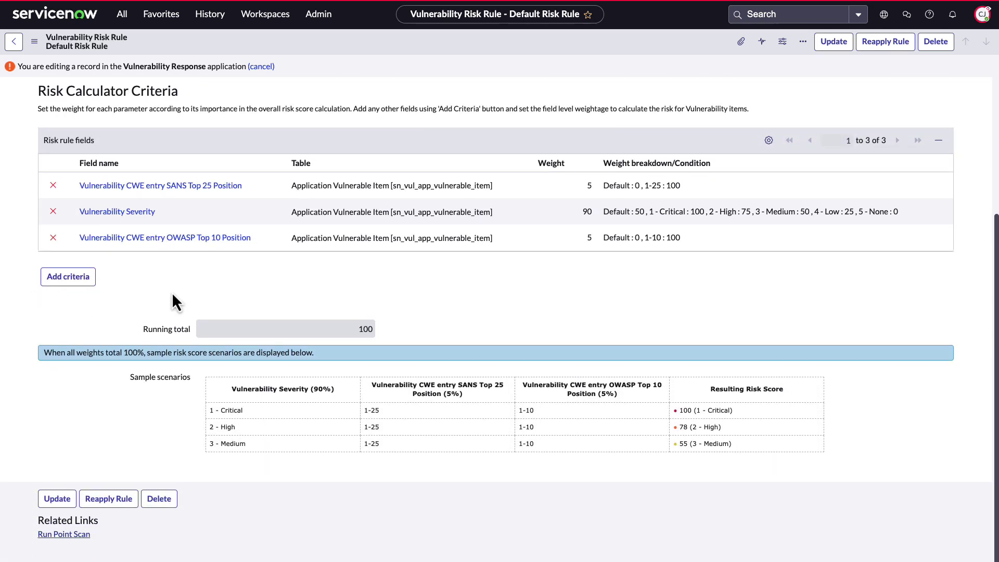
Step: Set the risk rule weights: SANS Top 25 10, Vulnerability Severity 80, OWASP Top 10 10
{"action": "double_click", "coordinate": [578, 190]}
{"action": "type", "text": "10"}
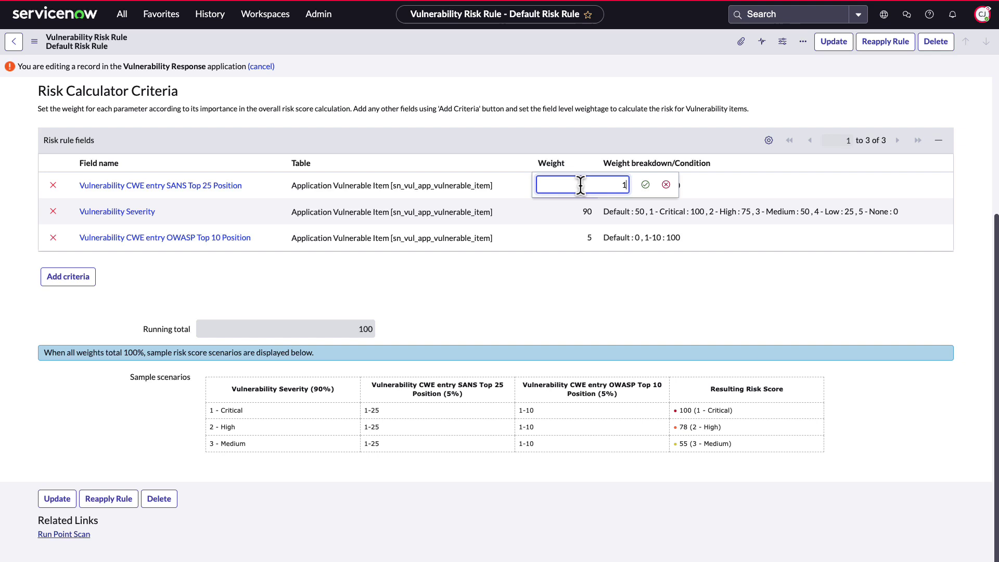
{"action": "key", "text": "Return"}
{"action": "left_click", "coordinate": [593, 211]}
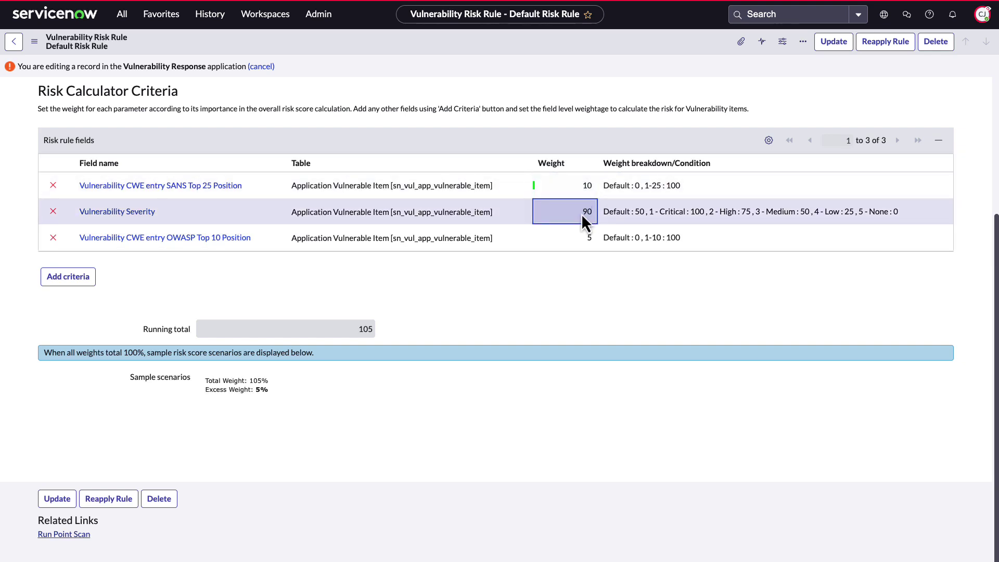
{"action": "double_click", "coordinate": [582, 212]}
{"action": "type", "text": "80"}
{"action": "key", "text": "Return"}
{"action": "left_click", "coordinate": [579, 229]}
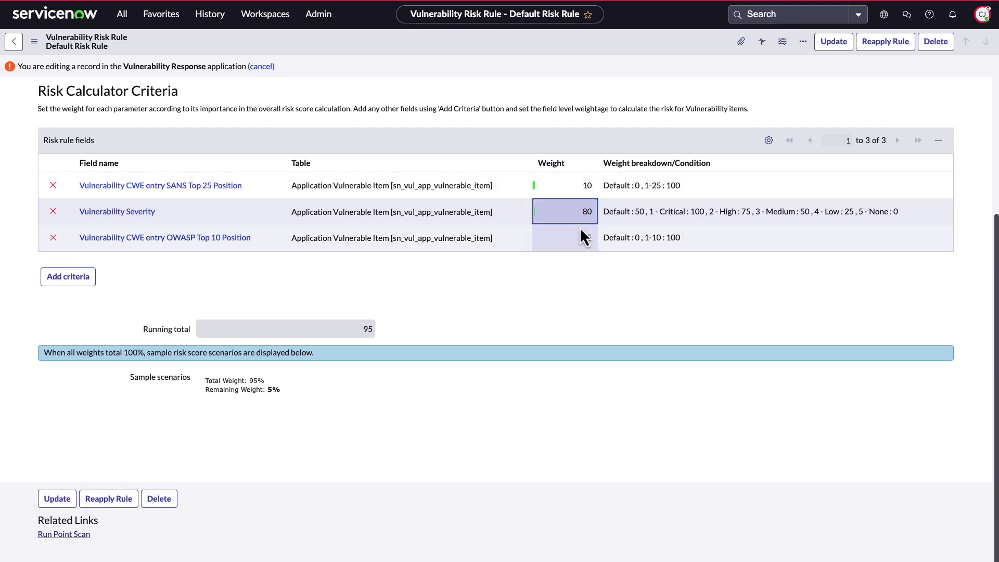
{"action": "double_click", "coordinate": [579, 232]}
{"action": "type", "text": "10"}
{"action": "key", "text": "Return"}
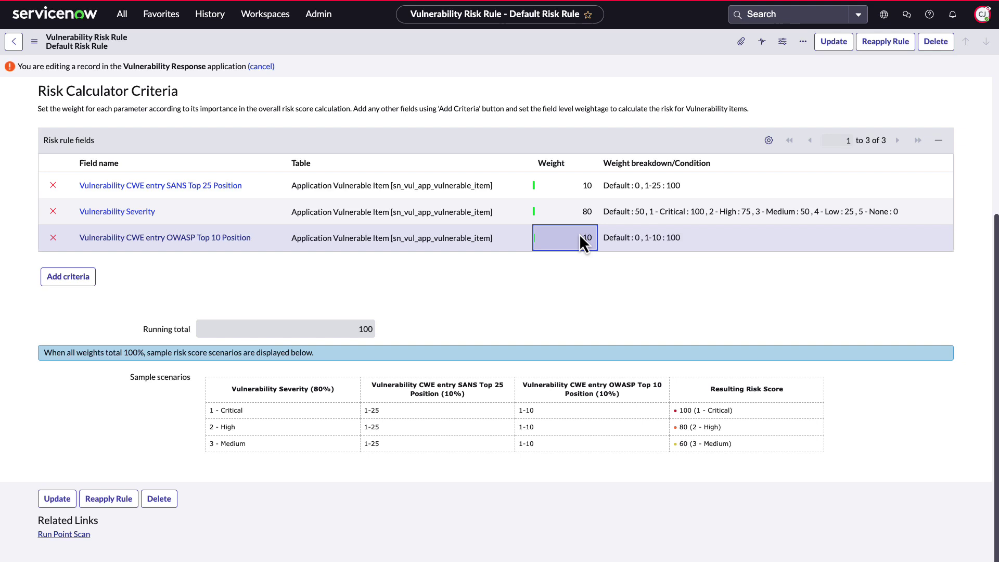
{"action": "left_click", "coordinate": [577, 272]}
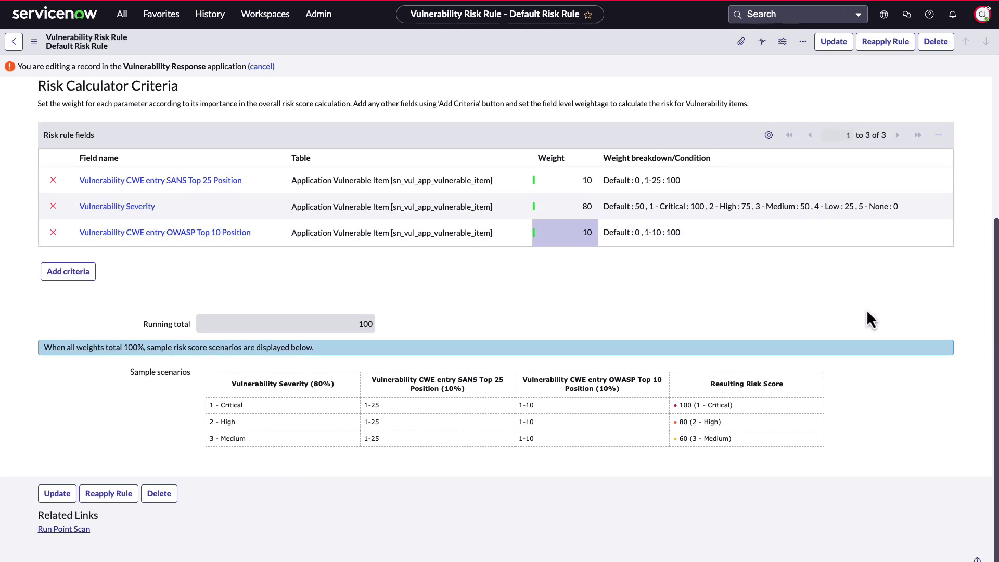
{"action": "scroll", "coordinate": [971, 290], "scroll_direction": "up", "scroll_amount": 3}
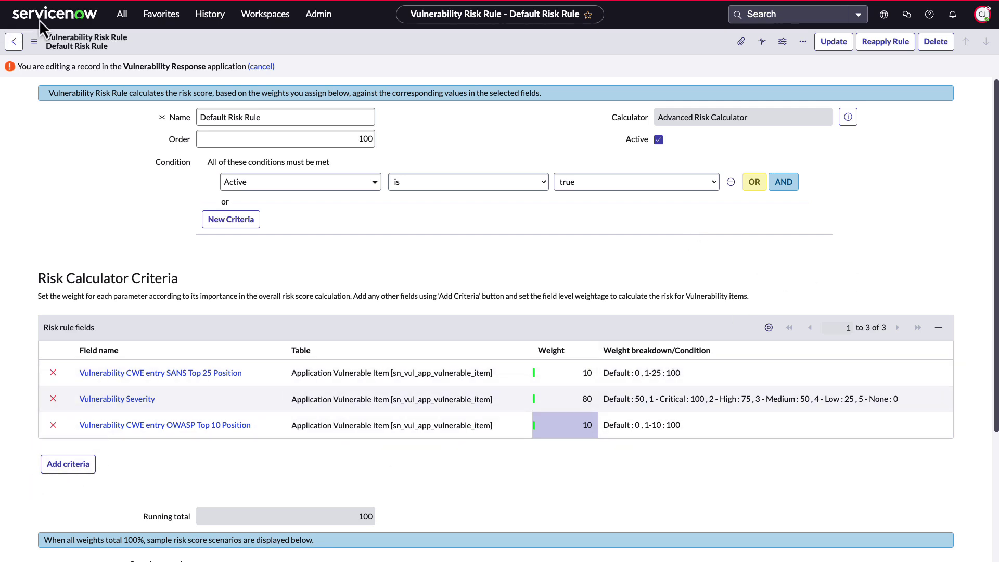
Step: Open the Application VR Normalized Severity Maps entry mapping Veracode 5 to 1 - Critical
{"action": "left_click", "coordinate": [121, 16]}
{"action": "type", "text": "Norm"}
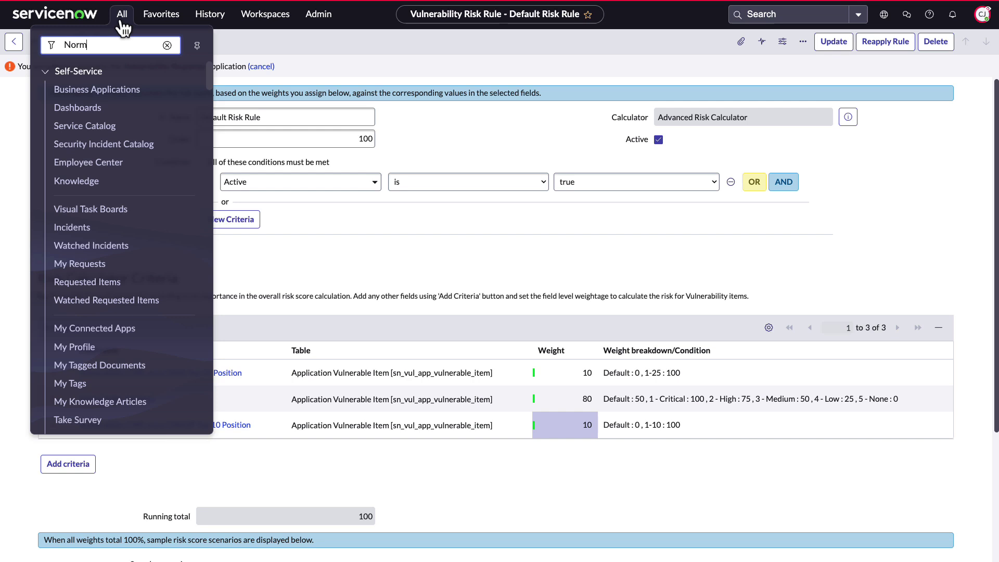
{"action": "type", "text": "alized Sever"}
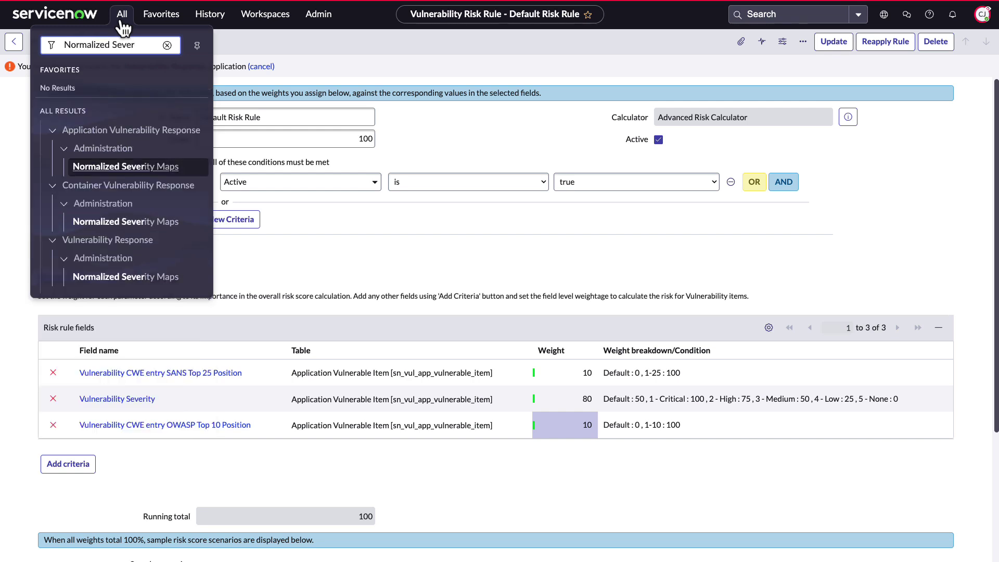
{"action": "type", "text": "ity Maps"}
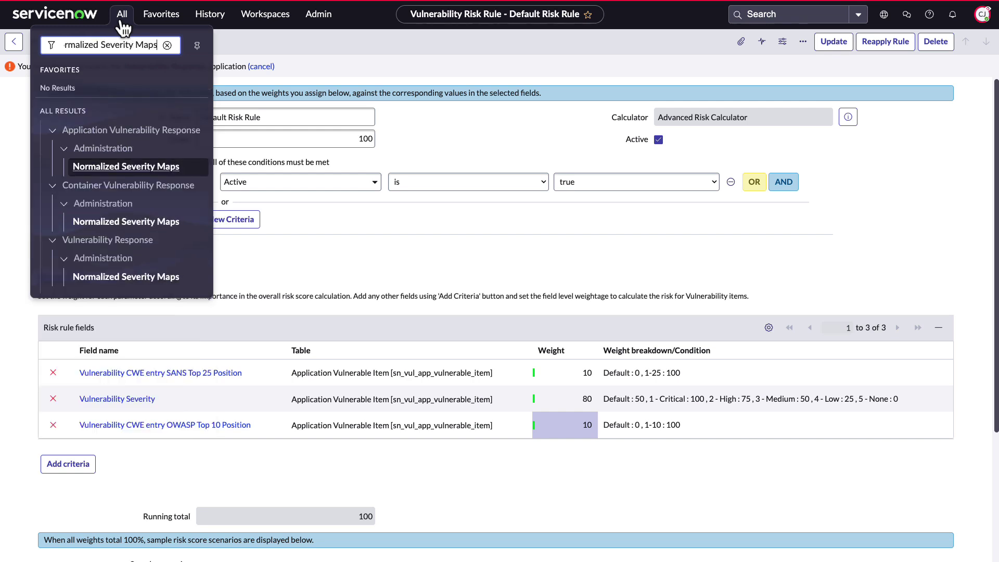
{"action": "left_click", "coordinate": [152, 166]}
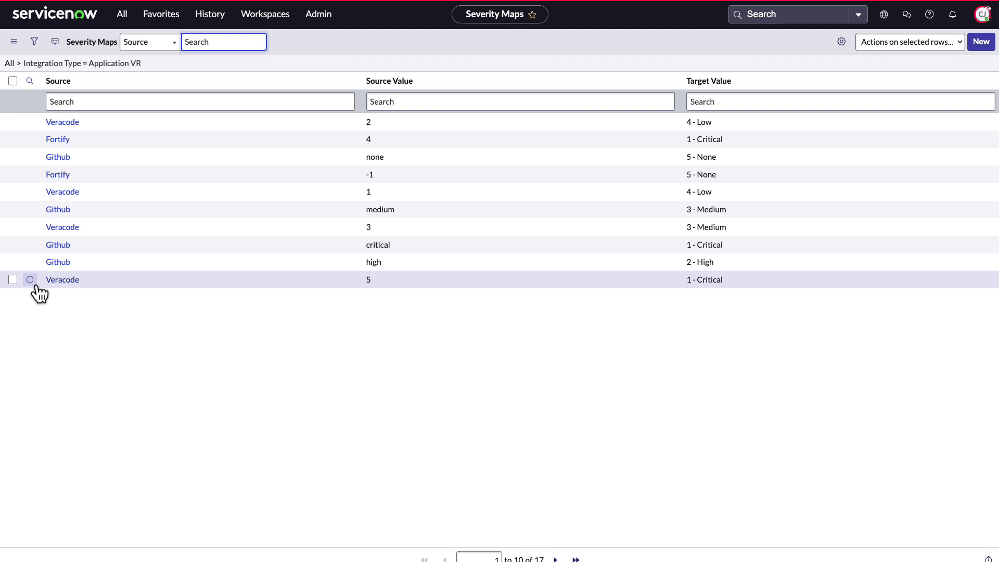
{"action": "left_click", "coordinate": [61, 281]}
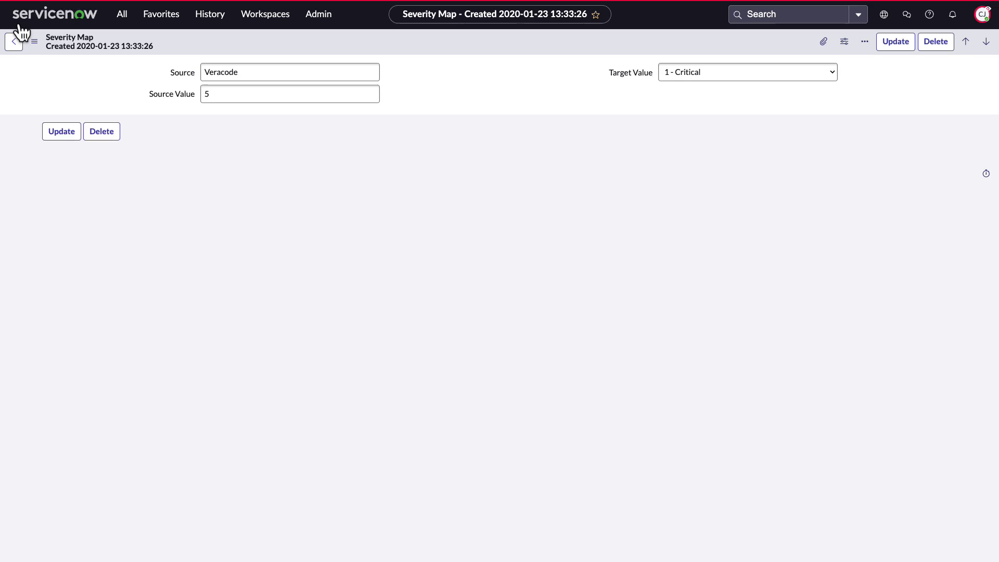
Step: Open the Veracode Vulnerability Integration Configuration page with its credentials, DAST and exception options
{"action": "left_click", "coordinate": [132, 22]}
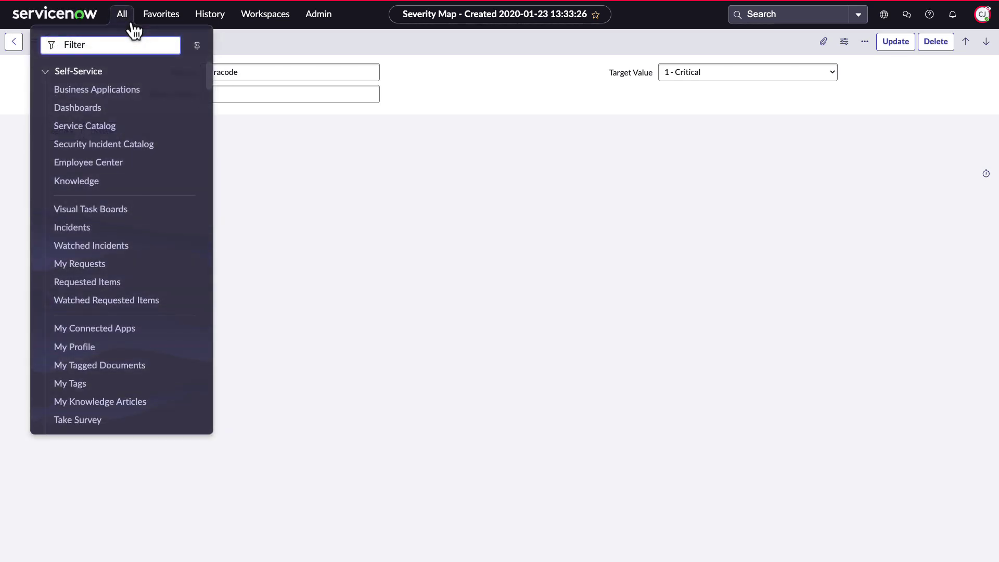
{"action": "type", "text": "Veracode V"}
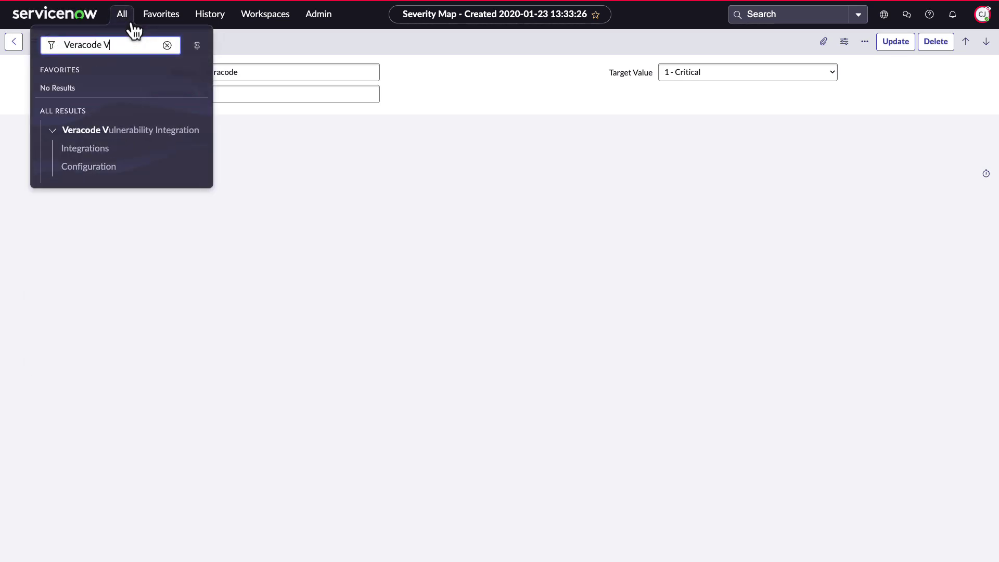
{"action": "type", "text": "ulnerability Integration"}
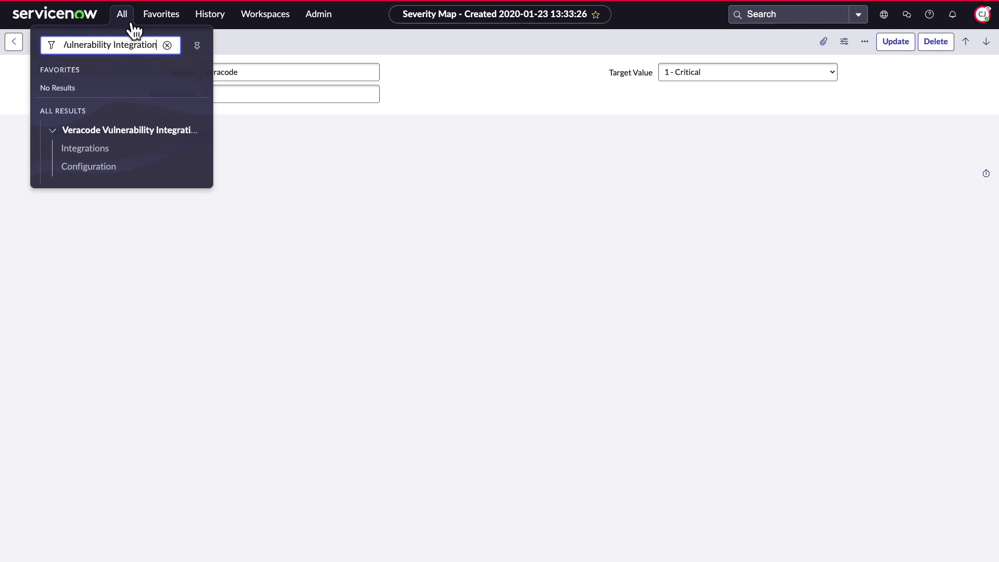
{"action": "left_click", "coordinate": [115, 167]}
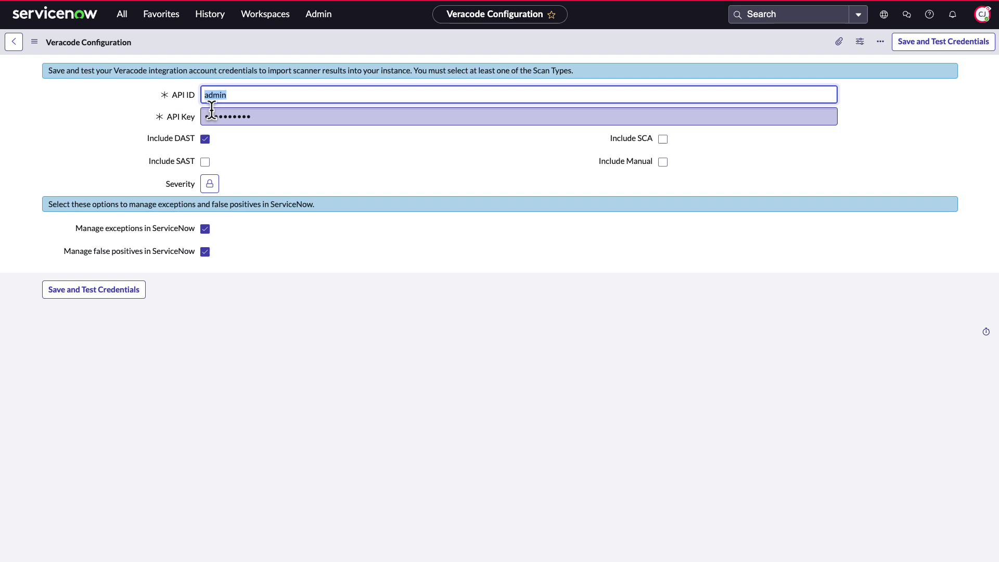
{"action": "left_click", "coordinate": [139, 301]}
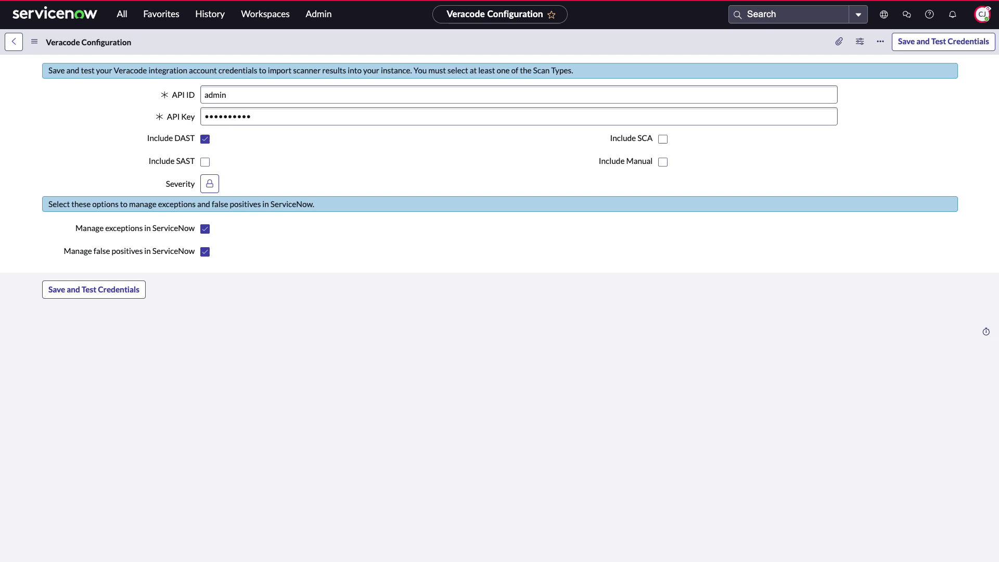
Step: Open the Application Vulnerability Response Integrations list, then bring up the workspace list
{"action": "left_click", "coordinate": [122, 16]}
{"action": "type", "text": "Integrations"}
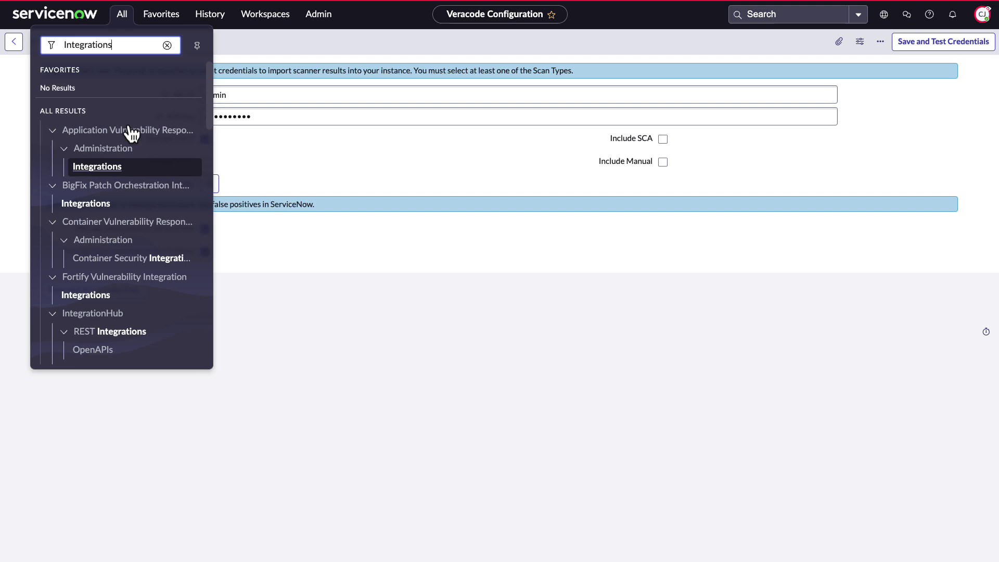
{"action": "left_click", "coordinate": [125, 167]}
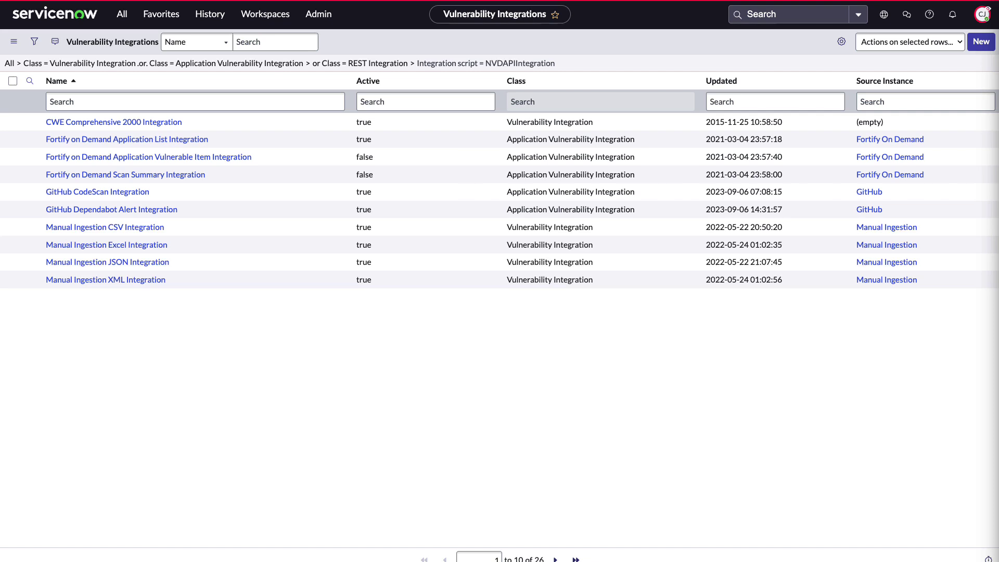
{"action": "left_click", "coordinate": [283, 21]}
Step: In SBOM Workspace, sort components by AVIs and open the top one, xstream 1.4.5
{"action": "left_click", "coordinate": [267, 203]}
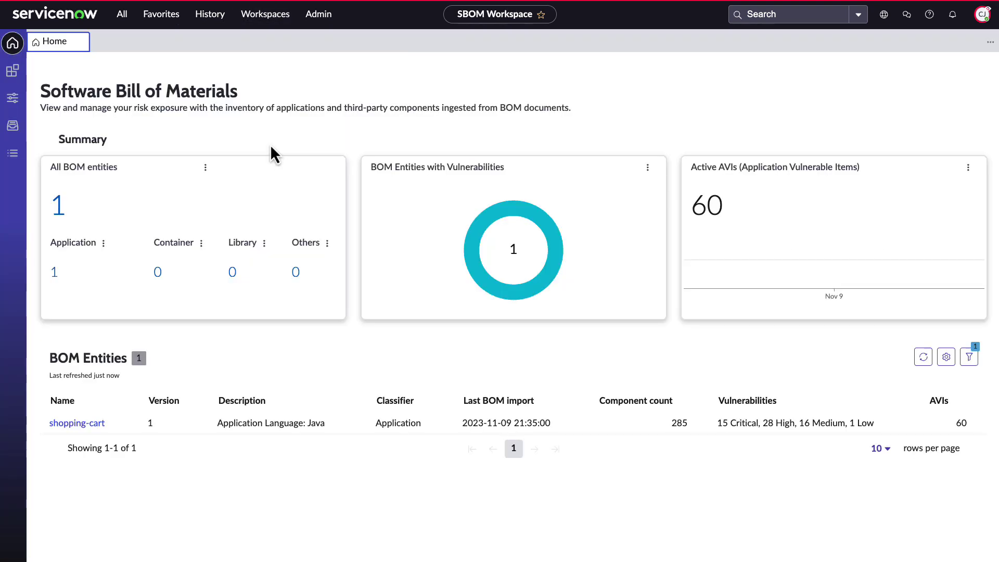
{"action": "left_click", "coordinate": [12, 71]}
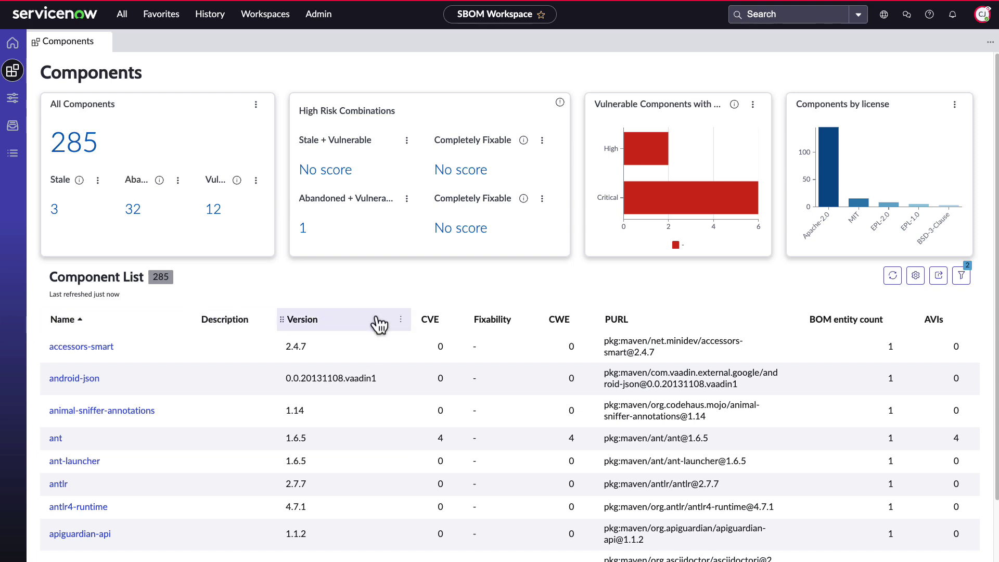
{"action": "left_click", "coordinate": [936, 321]}
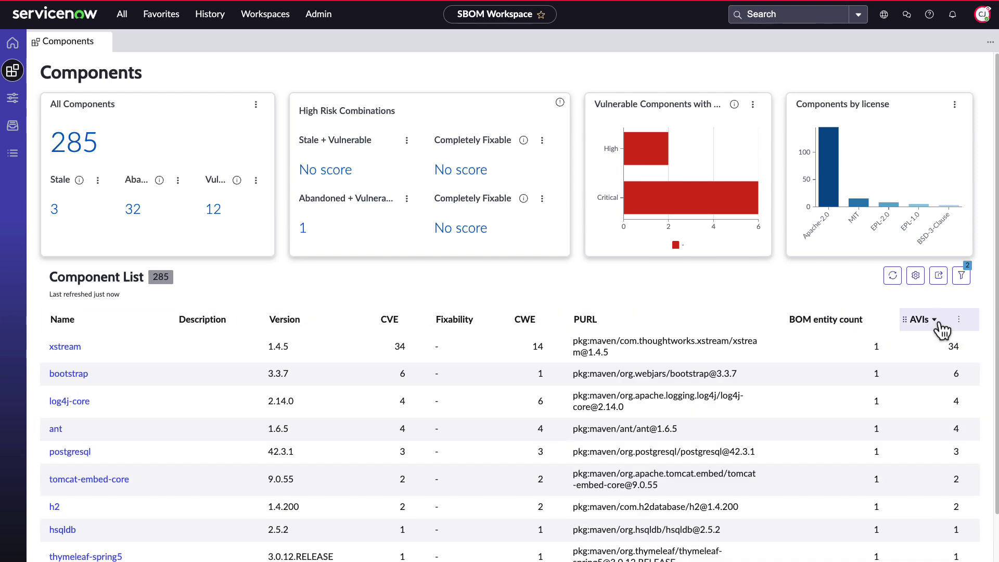
{"action": "left_click", "coordinate": [63, 347]}
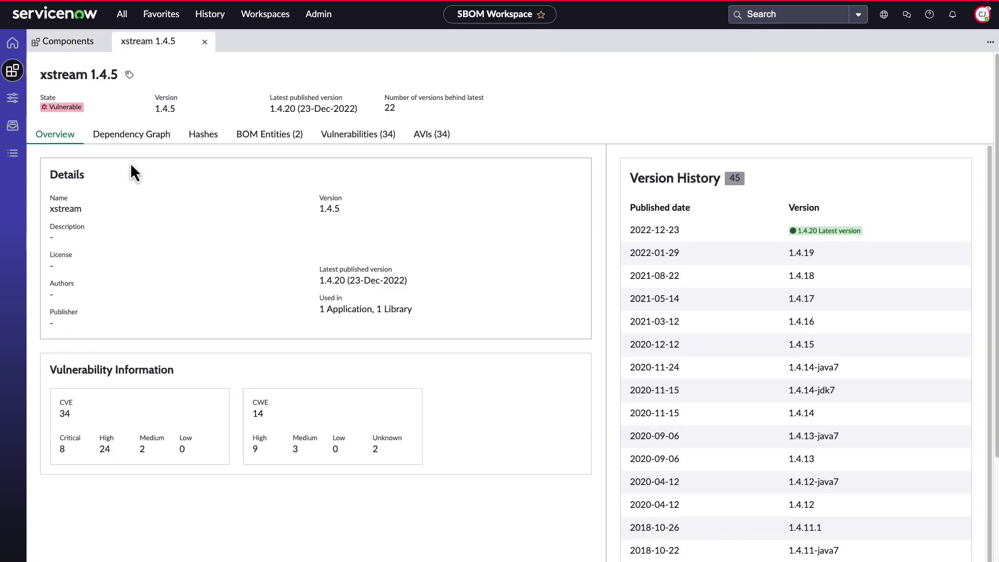
Step: Review xstream's dependency graph and its 34 AVIs, all discovered in shopping-cart
{"action": "left_click", "coordinate": [130, 141]}
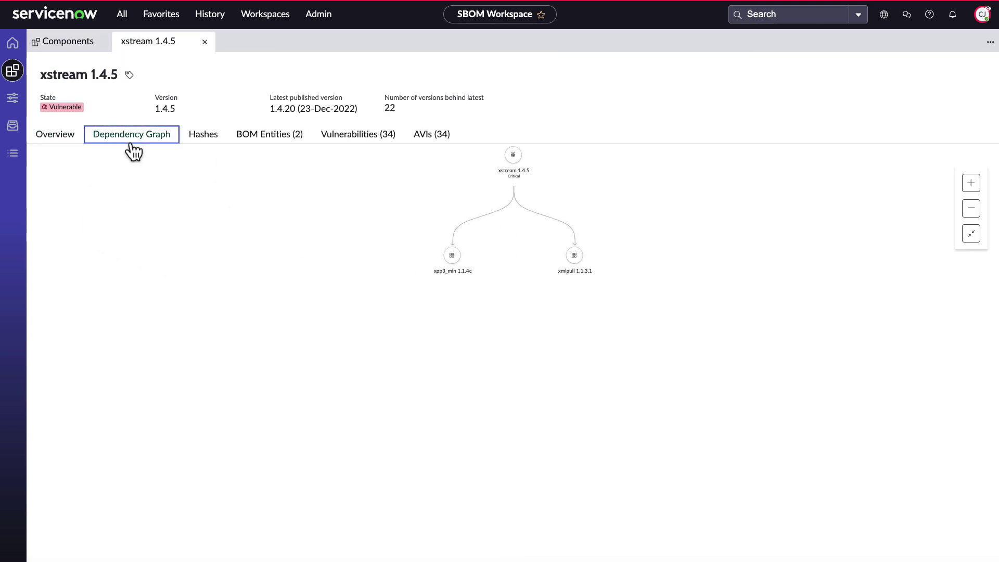
{"action": "left_click", "coordinate": [425, 141]}
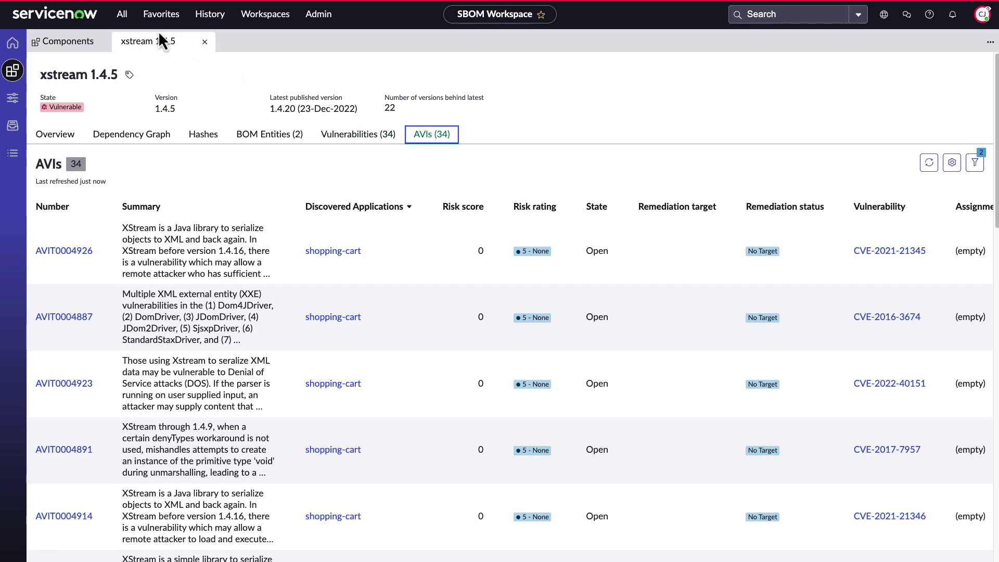
{"action": "left_click", "coordinate": [131, 24]}
Step: Filter active application vulnerable items to Source starting with 'snyk', leaving 10 snyk-goof items
{"action": "type", "text": "Active"}
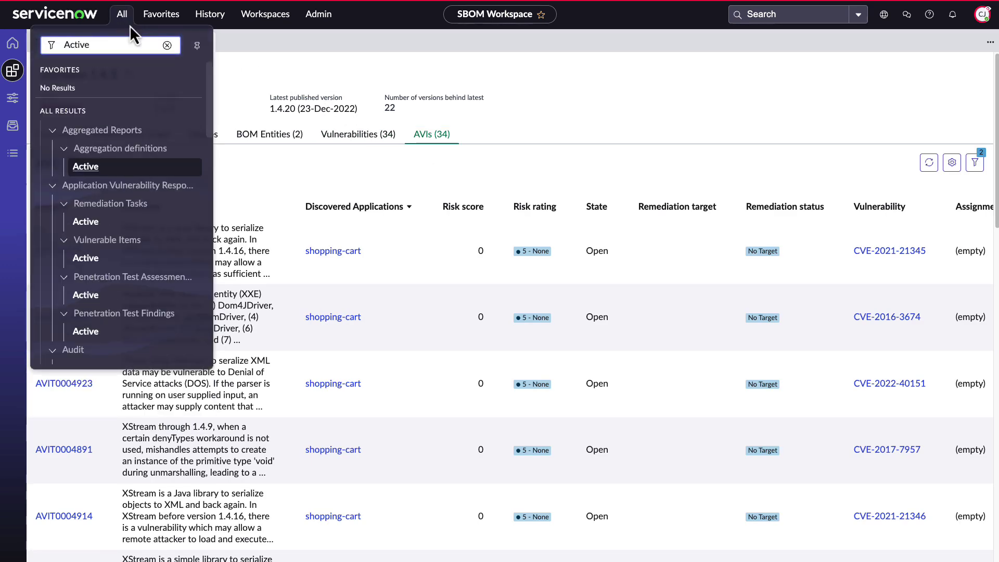
{"action": "left_click", "coordinate": [97, 260]}
{"action": "left_click", "coordinate": [34, 41]}
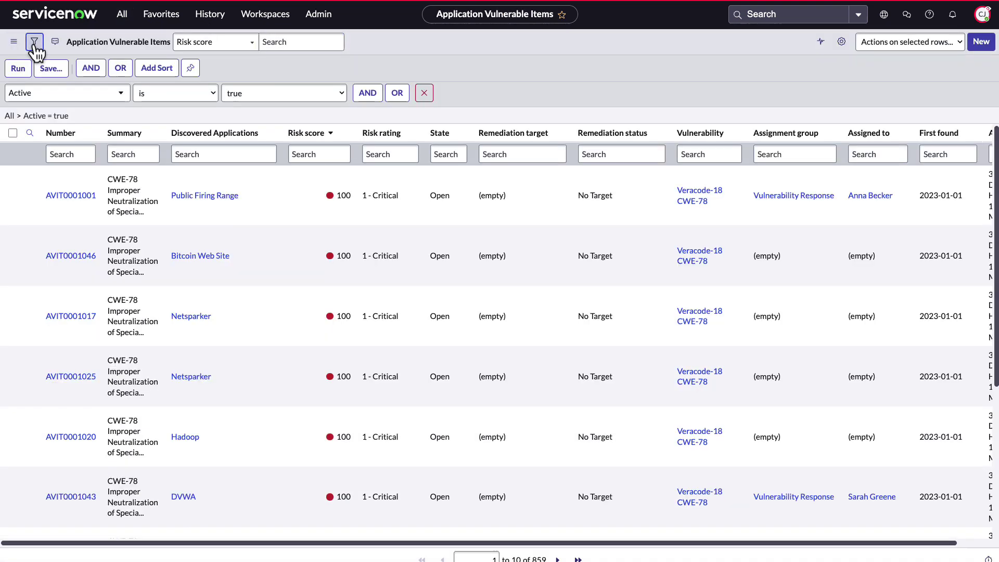
{"action": "left_click", "coordinate": [62, 93]}
{"action": "type", "text": "source"}
{"action": "left_click", "coordinate": [49, 148]}
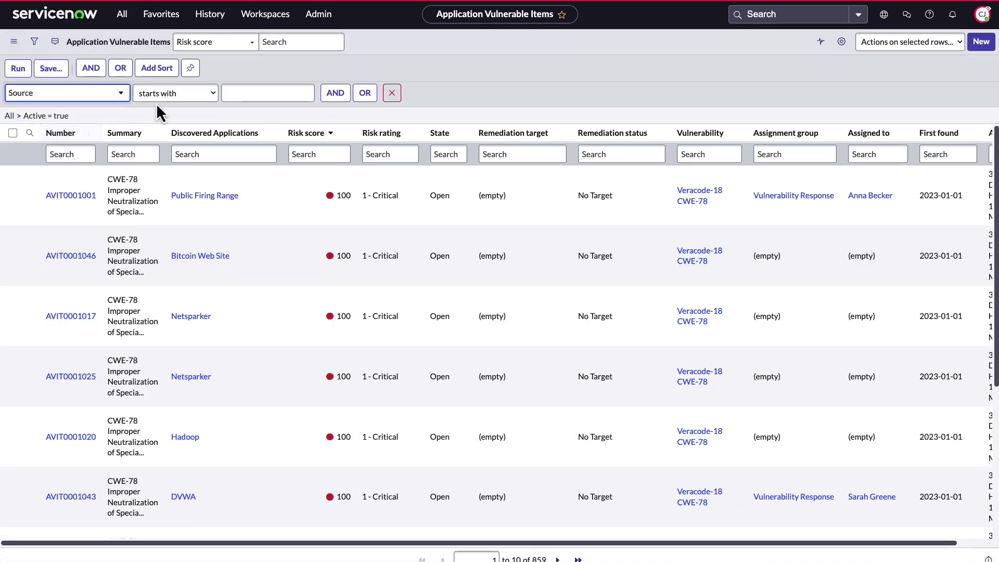
{"action": "left_click", "coordinate": [243, 93]}
{"action": "type", "text": "snyk"}
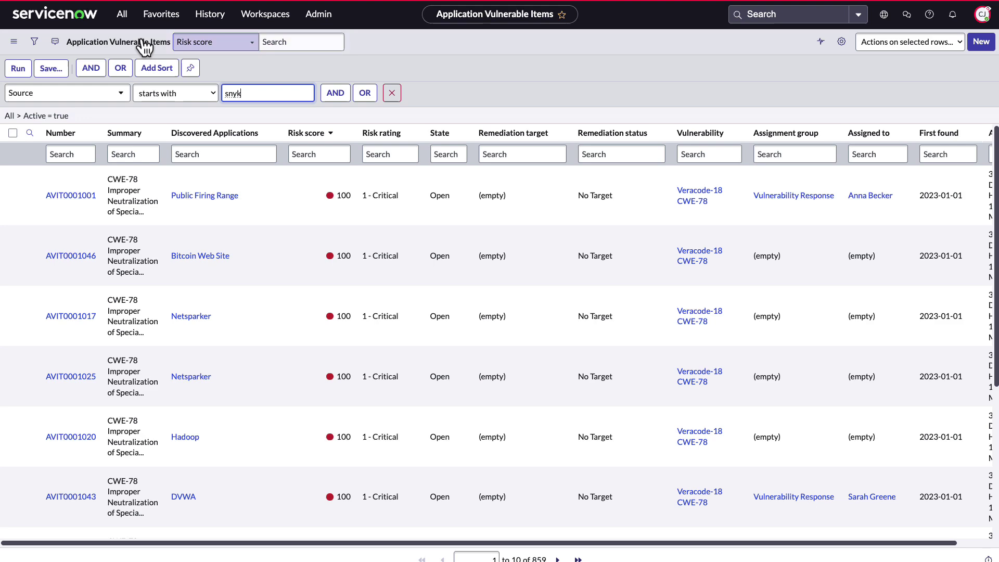
{"action": "left_click", "coordinate": [18, 68]}
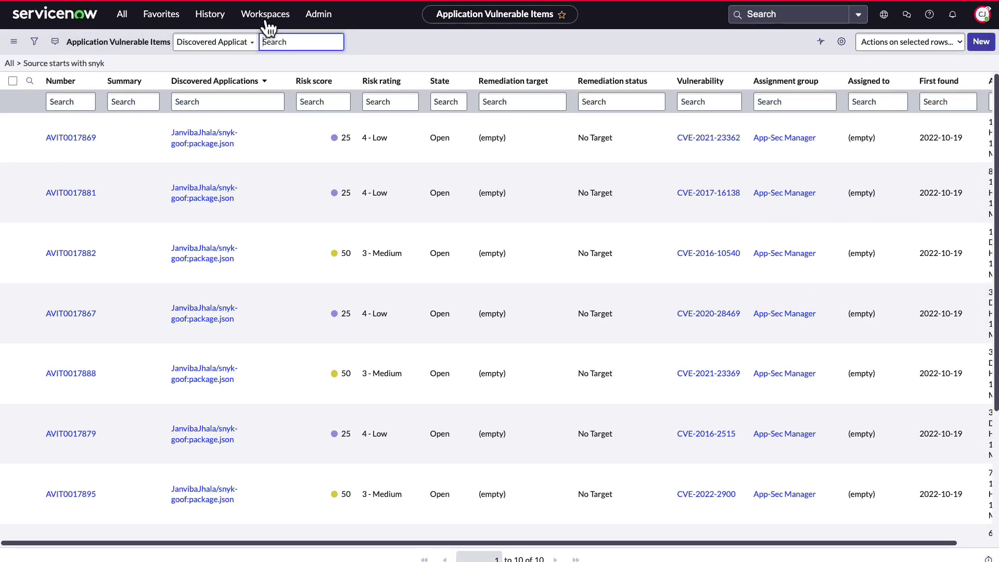
Step: Show the Application Vulnerability Management dashboard: 765 active and 359 unassigned AVIs
{"action": "left_click", "coordinate": [264, 19]}
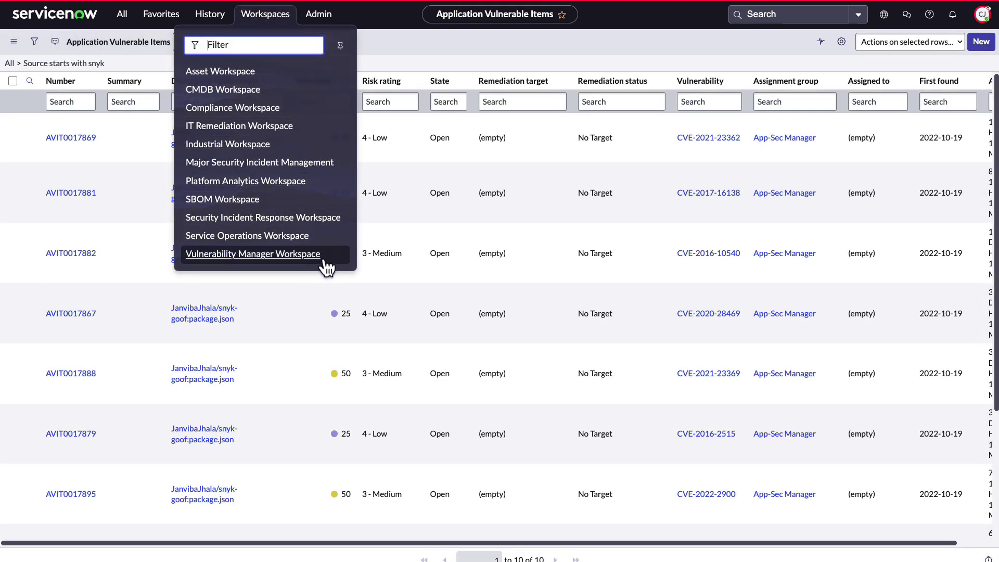
{"action": "left_click", "coordinate": [322, 258]}
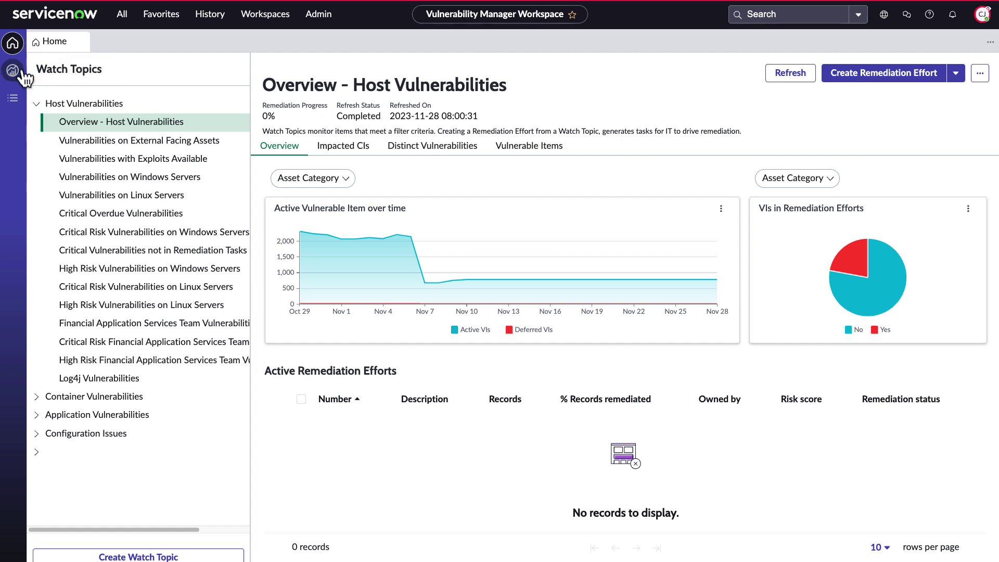
{"action": "left_click", "coordinate": [21, 72]}
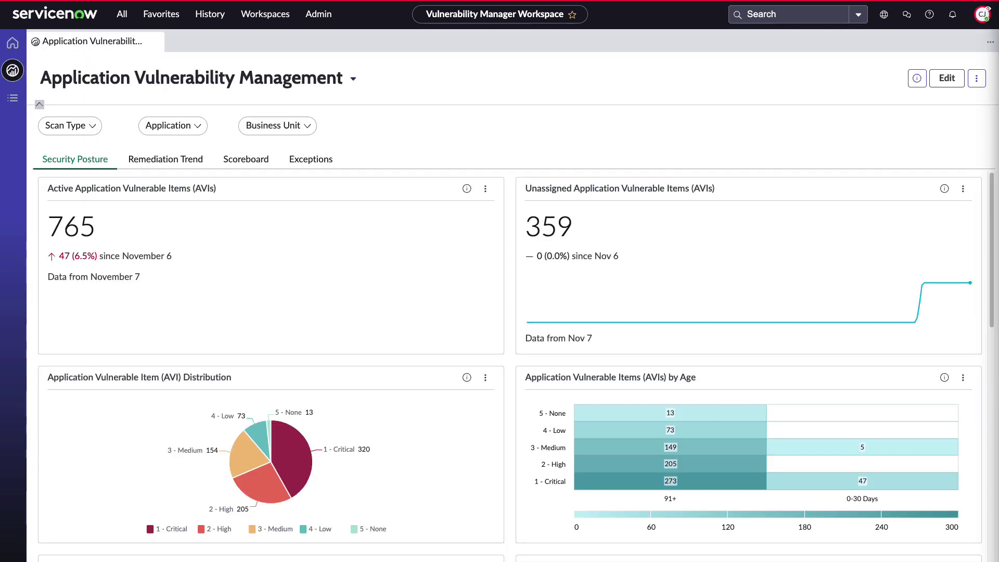